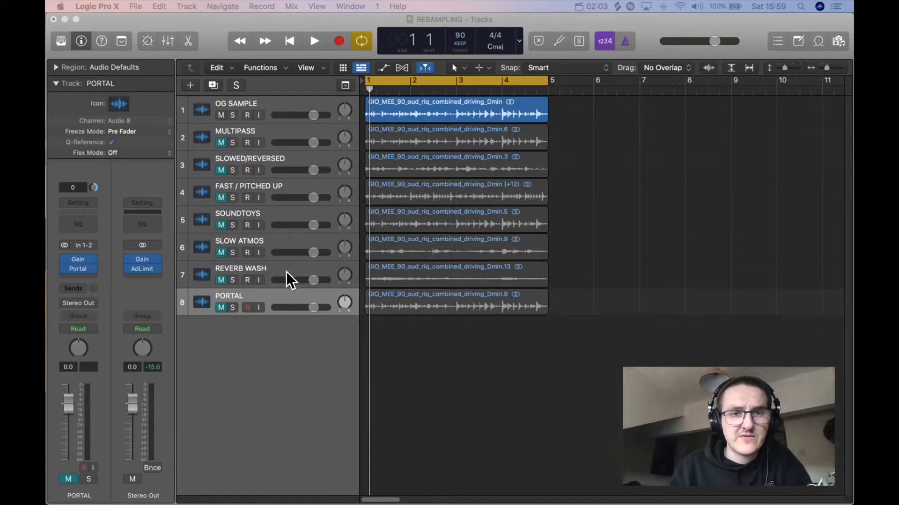
click(288, 269)
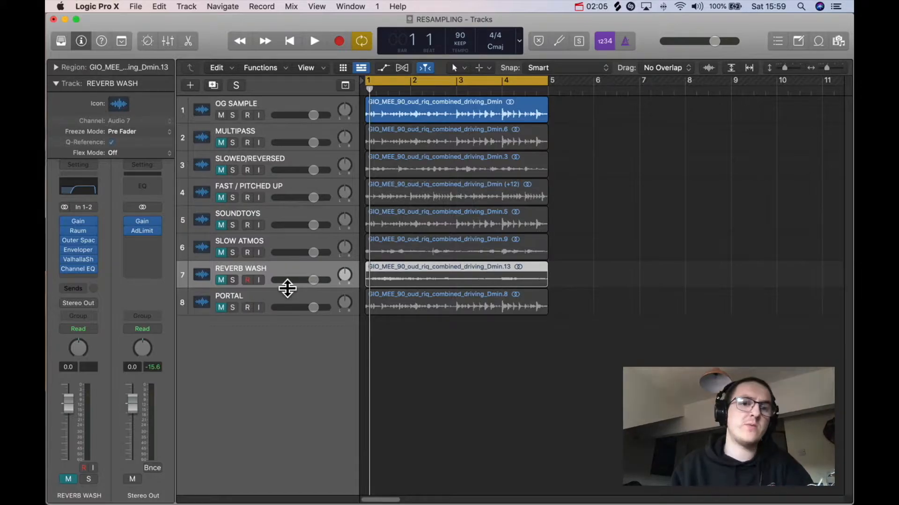
click(276, 296)
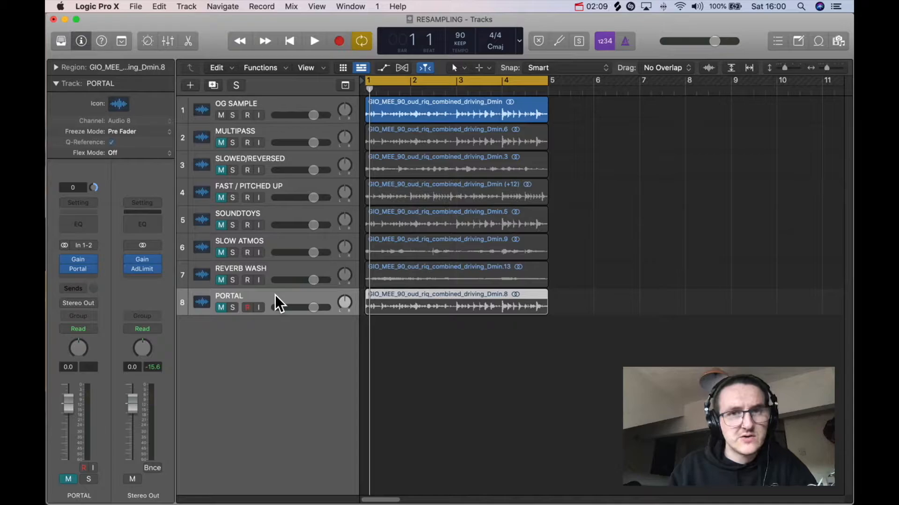
click(282, 102)
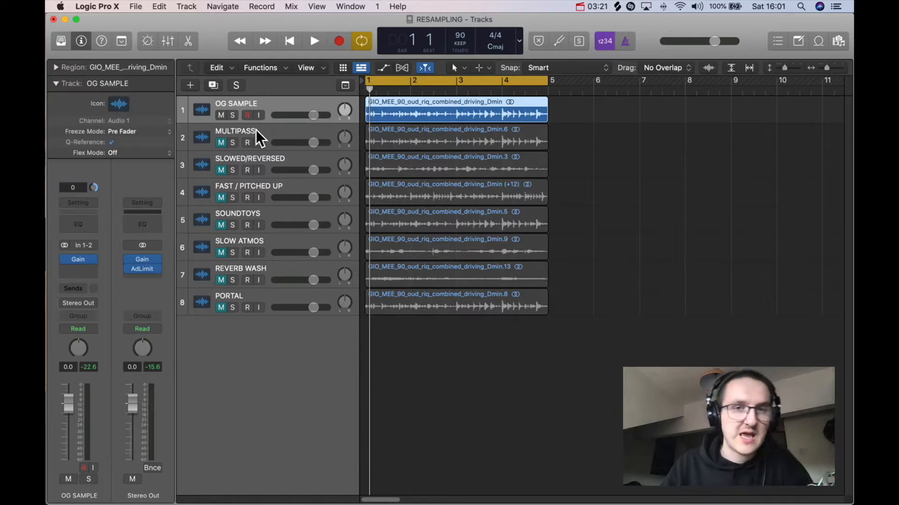
click(672, 122)
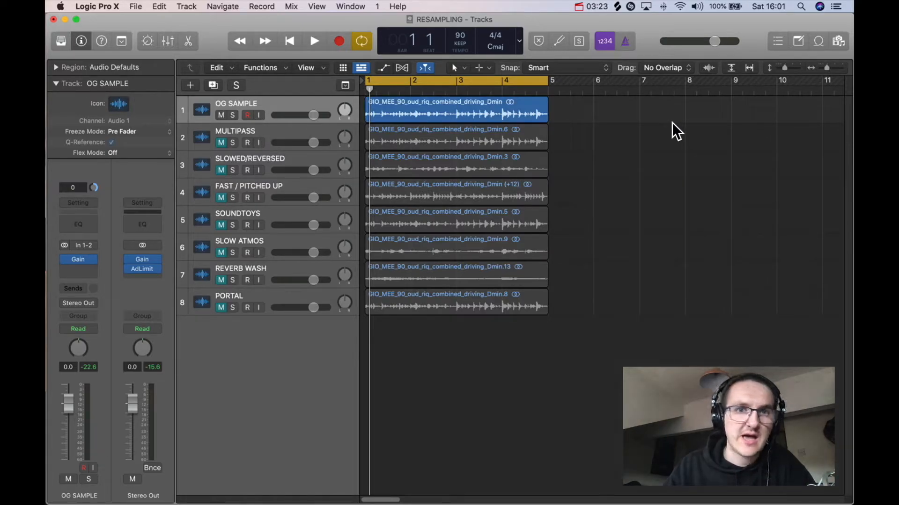
- Return the playhead to the start of the project and go through the audio regions of all eight tracks
click(289, 42)
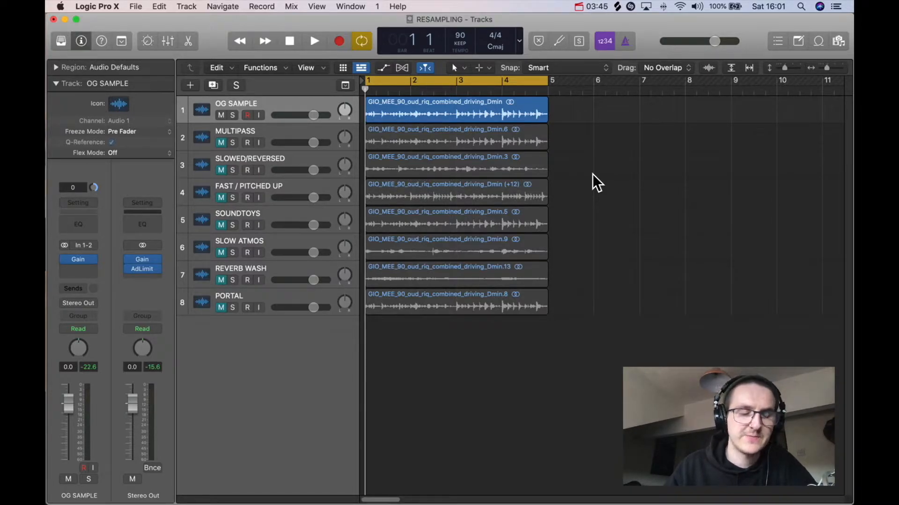
click(443, 112)
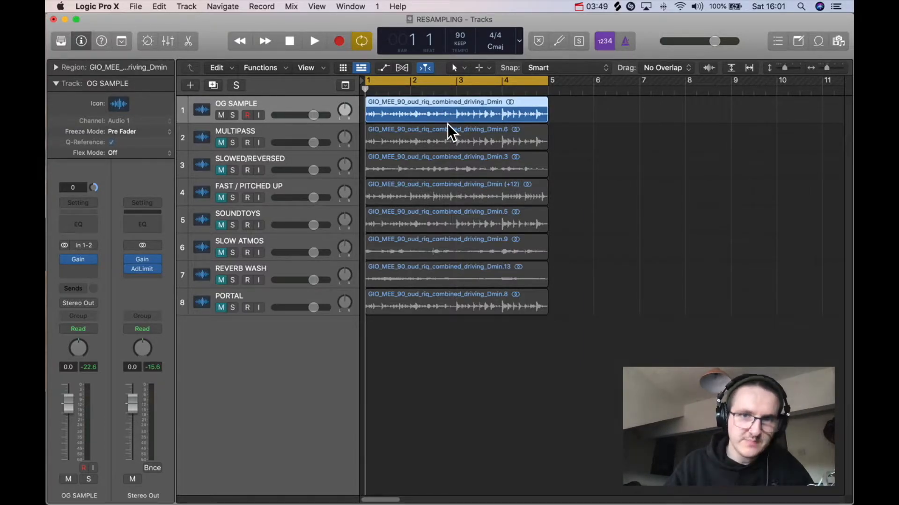
click(439, 138)
click(437, 164)
click(436, 185)
click(434, 216)
click(434, 241)
click(420, 286)
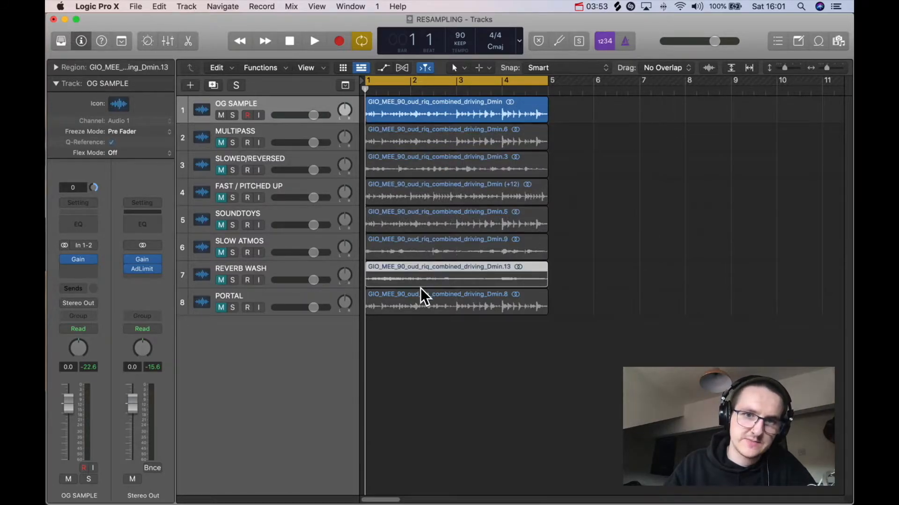
click(421, 300)
click(427, 138)
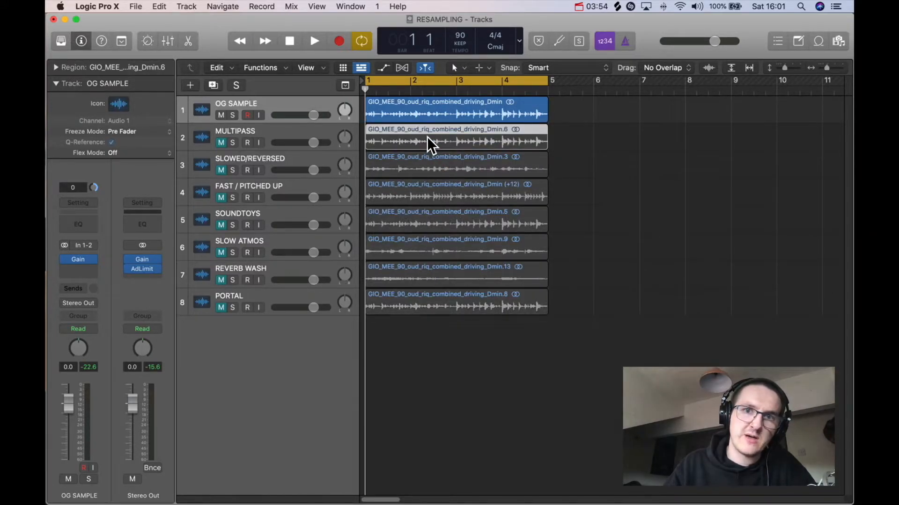
click(623, 142)
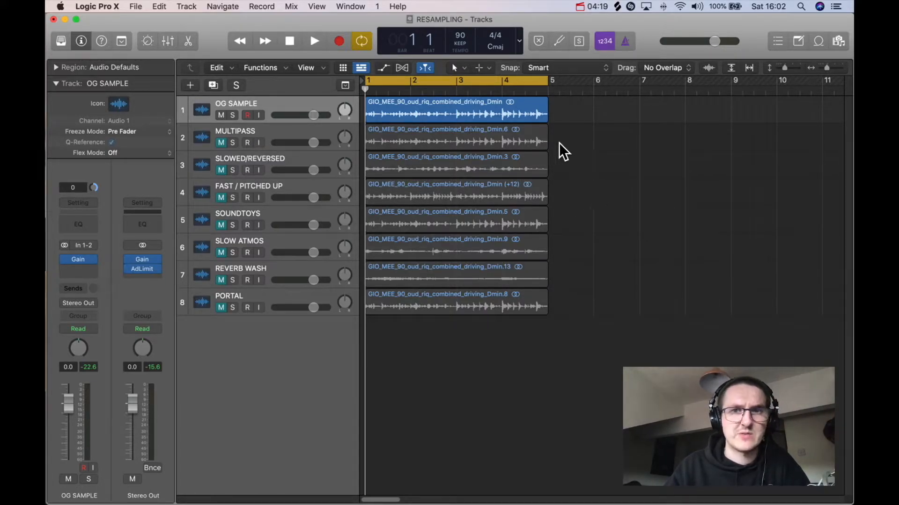
- Select the OG SAMPLE track and listen to the unprocessed loop from bar 1
click(278, 100)
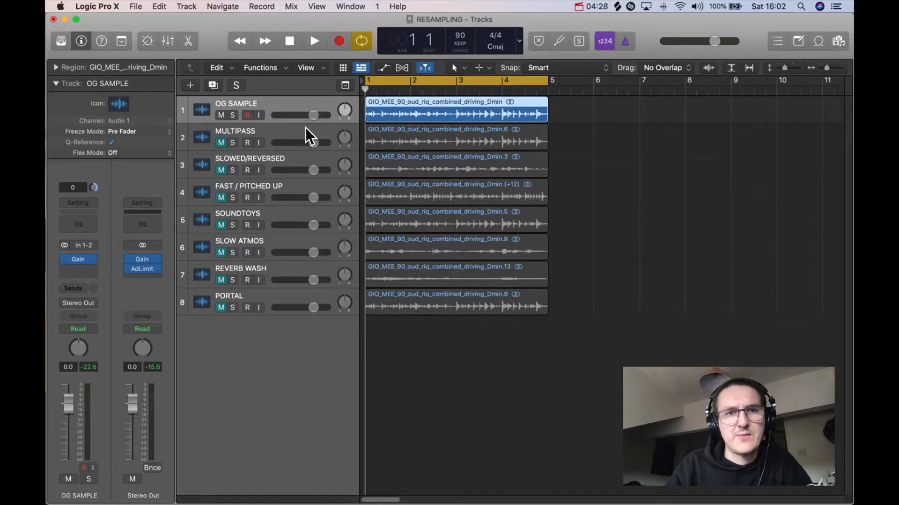
click(304, 130)
click(287, 161)
click(285, 111)
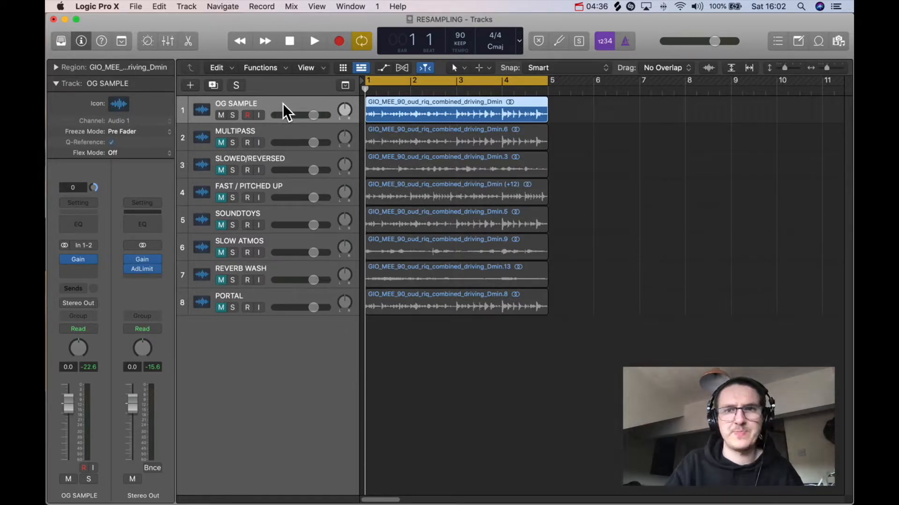
key(space)
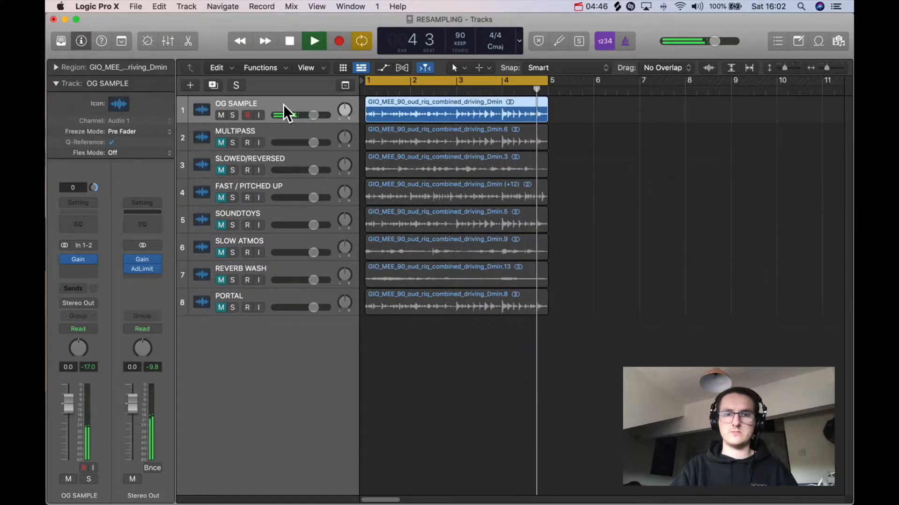
key(space)
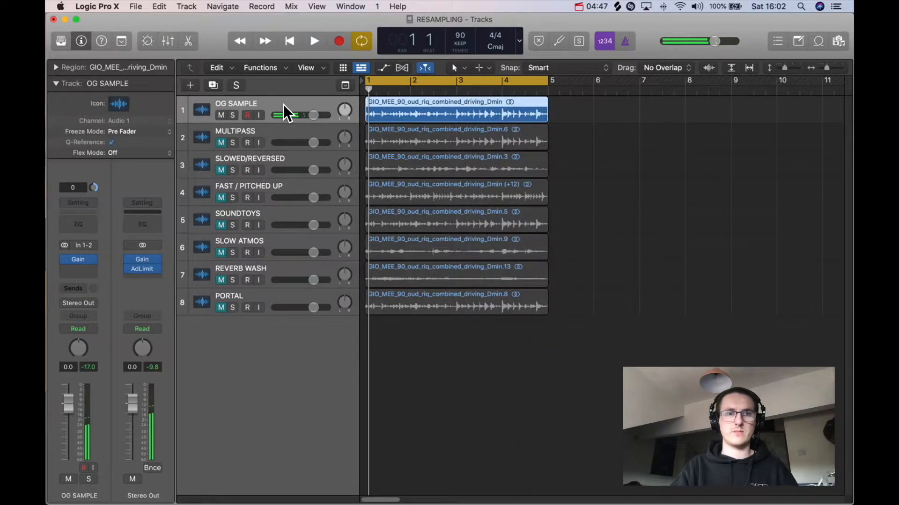
- Unmute and solo the MULTIPASS track
click(267, 143)
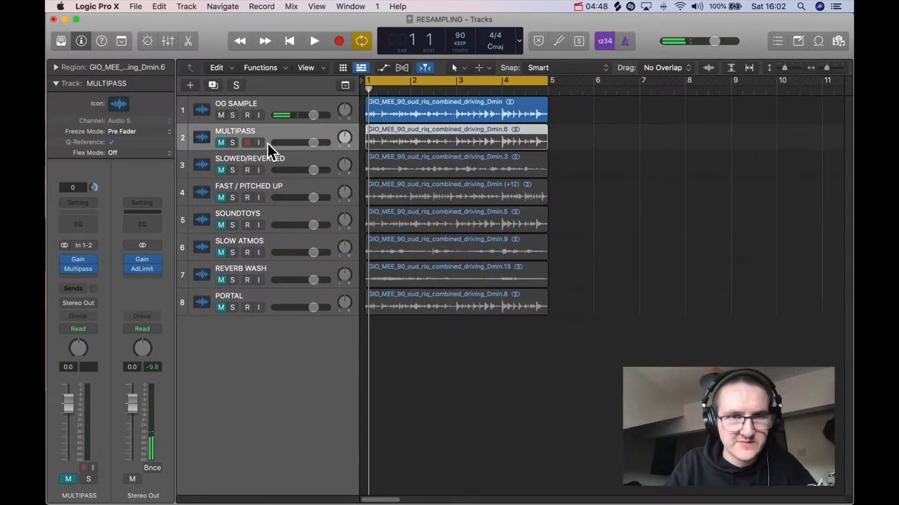
click(221, 143)
click(231, 143)
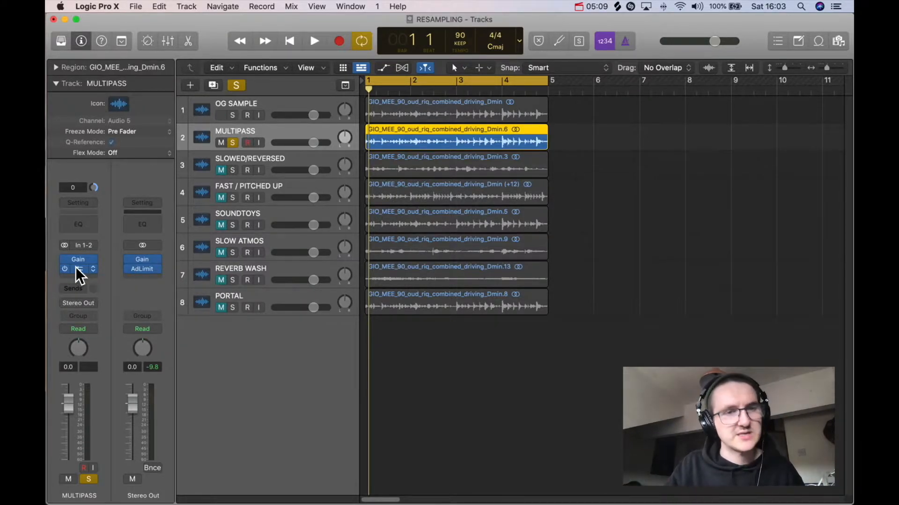
- Play the MULTIPASS track with its Multipass plug-in open, bypassing and re-enabling the effect to compare the sound
key(space)
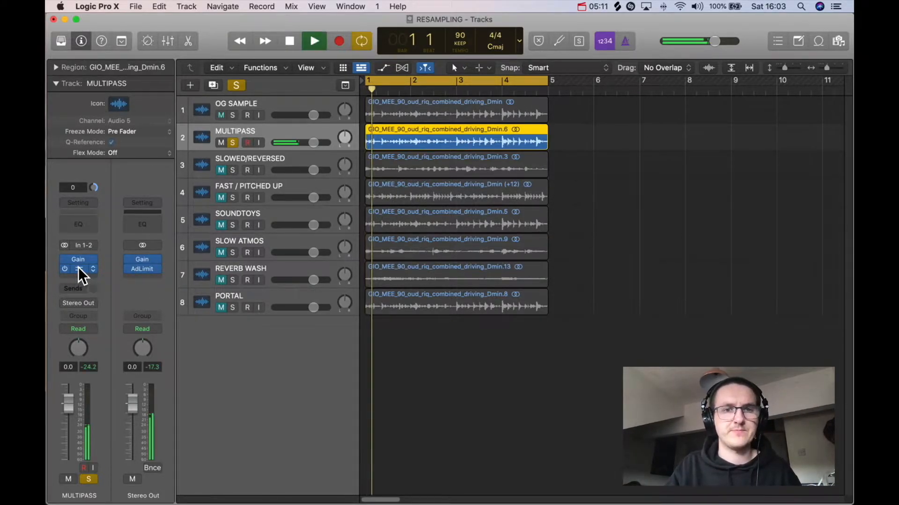
click(79, 268)
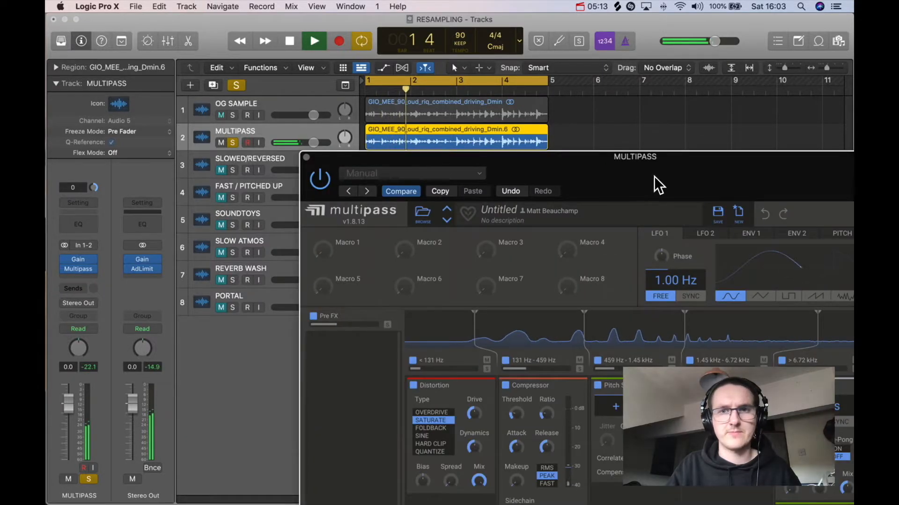
drag(671, 172, 555, 66)
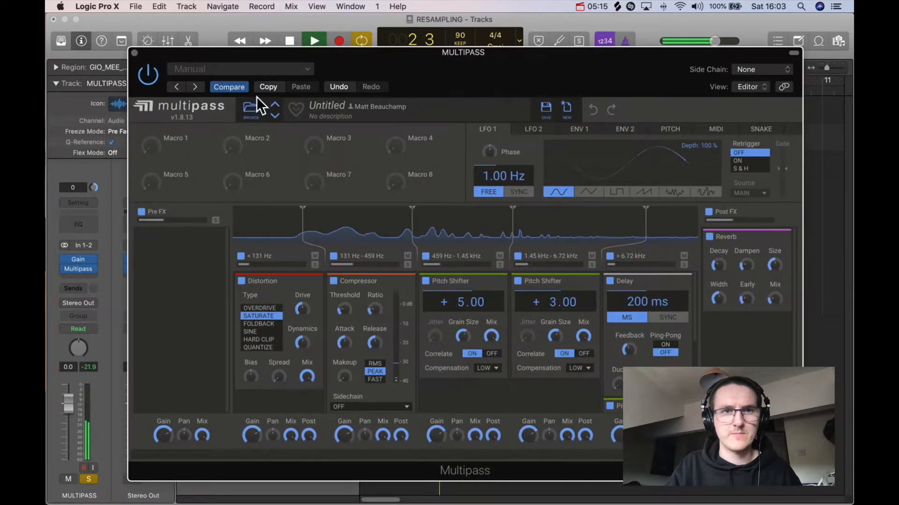
click(148, 75)
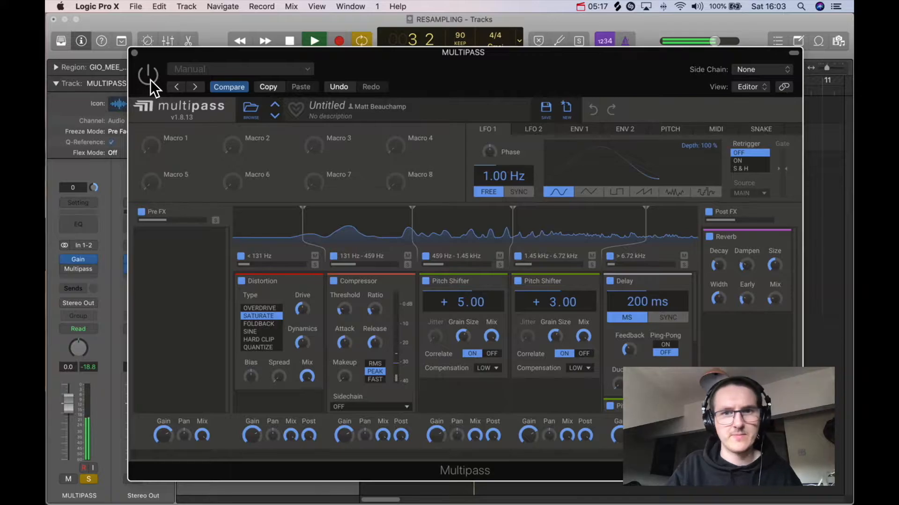
click(148, 75)
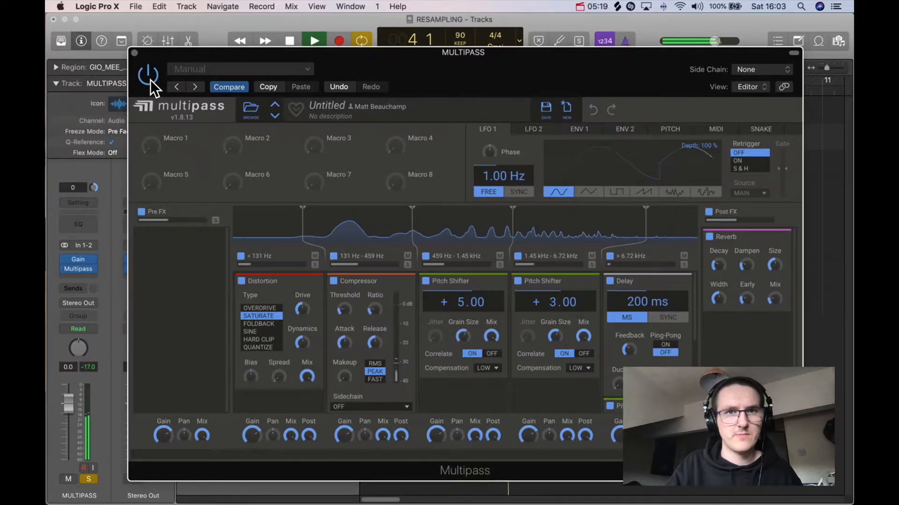
drag(456, 78, 433, 65)
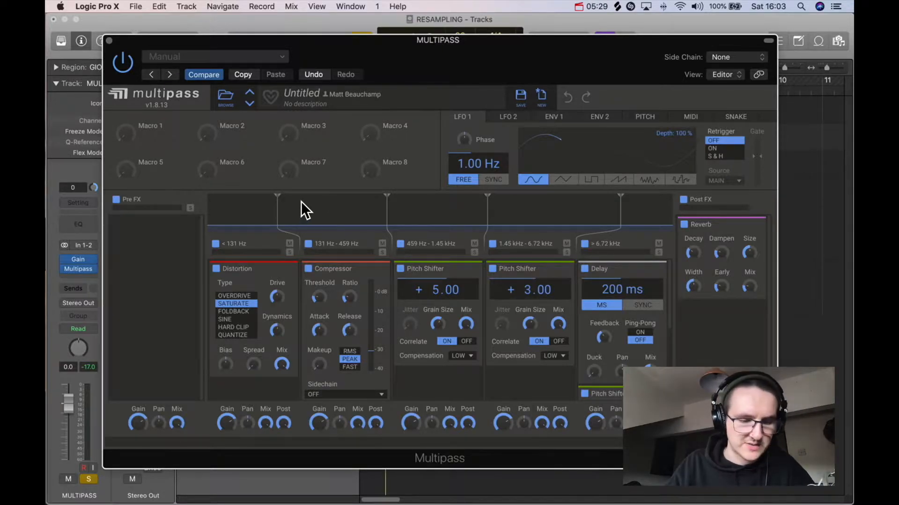
- Raise Multipass's lowest crossover to about 137 Hz and its third crossover to about 1.55 kHz
drag(280, 191, 284, 194)
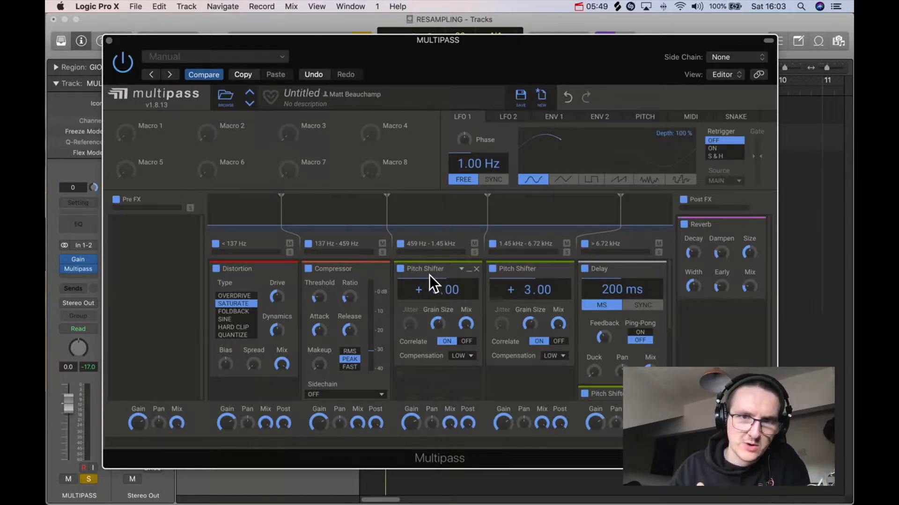
drag(487, 196, 493, 198)
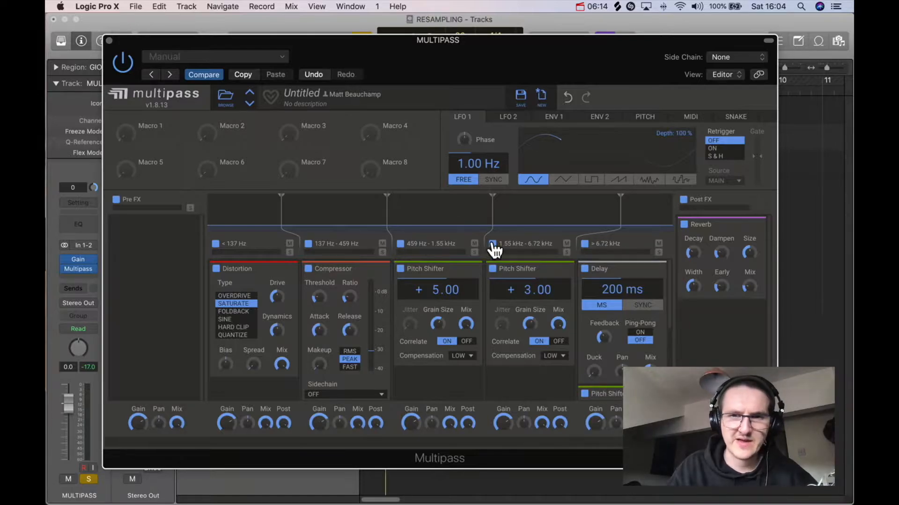
- Look through the effects in Multipass's band above 6.72 kHz, listen to the processed loop again and close the plug-in
scroll(628, 290, down, 3)
scroll(626, 295, down, 3)
scroll(629, 309, up, 3)
scroll(638, 332, down, 3)
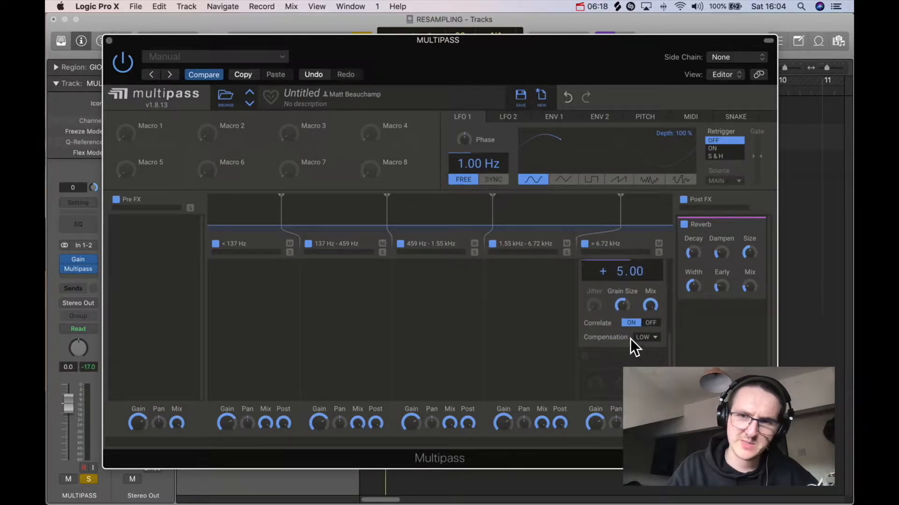
scroll(631, 339, up, 3)
scroll(632, 362, up, 2)
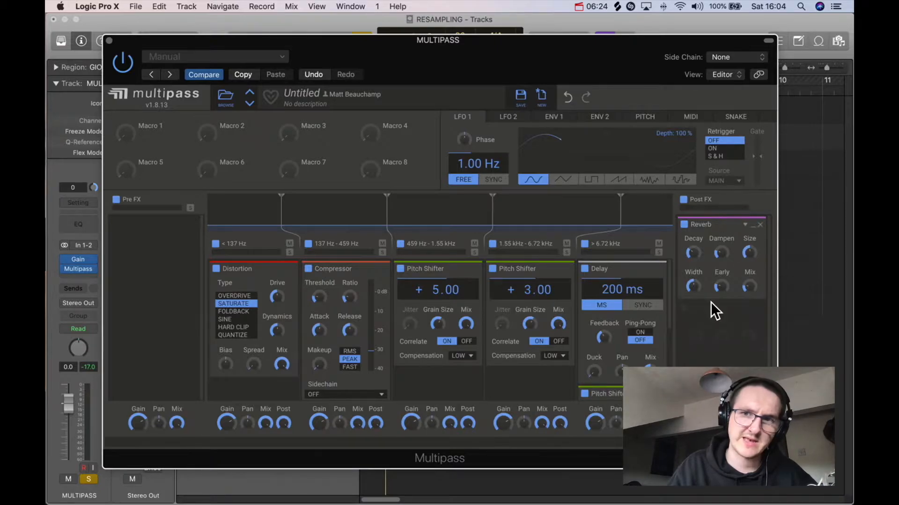
key(space)
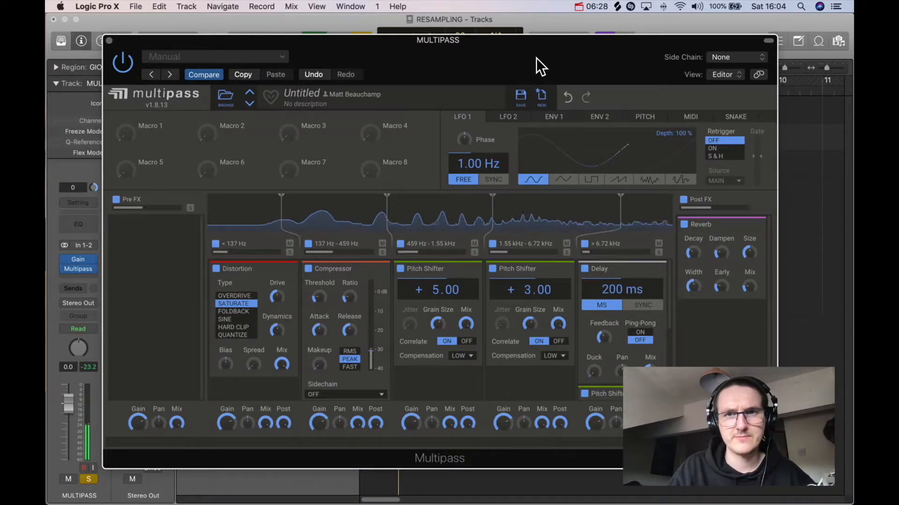
drag(498, 52, 502, 53)
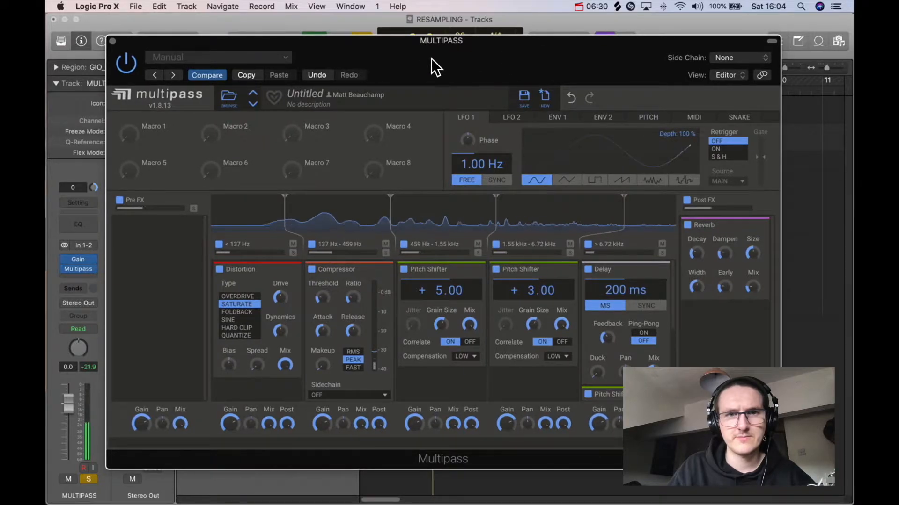
click(111, 43)
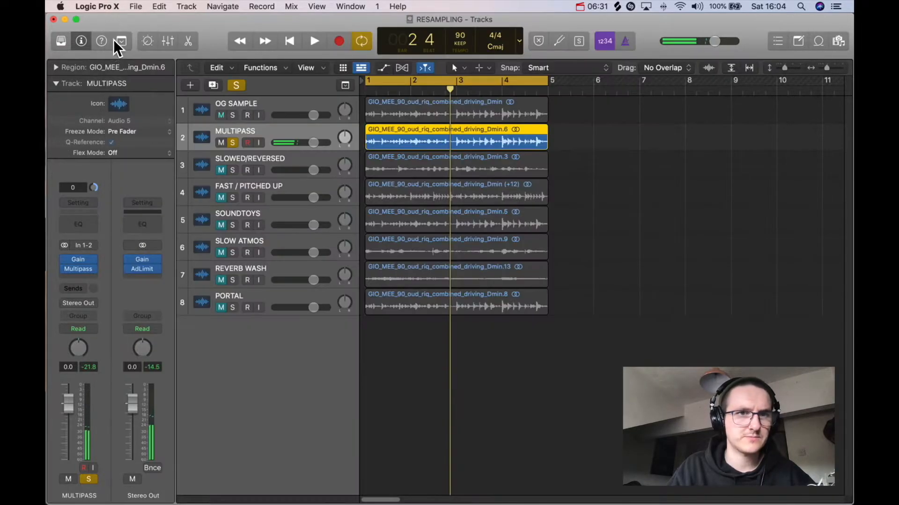
- Unmute and solo the SLOWED/REVERSED track in place of the MULTIPASS track and select its region
click(267, 164)
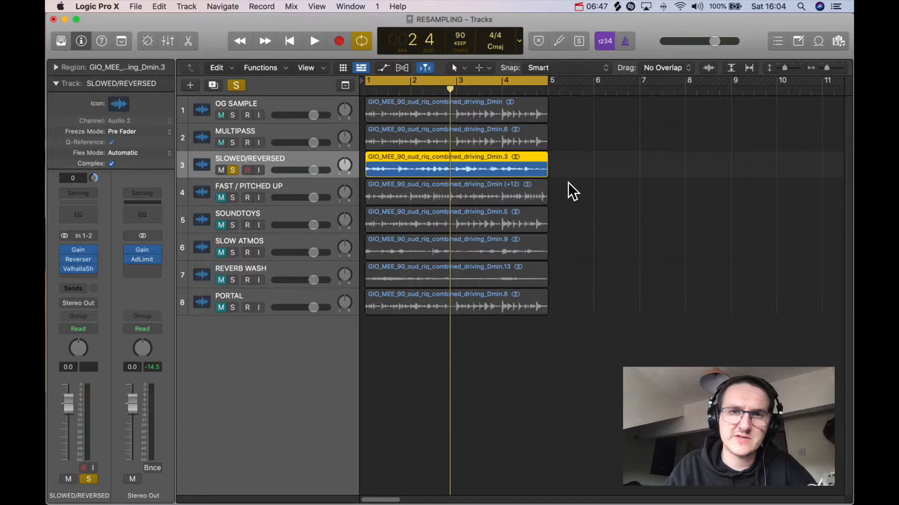
click(561, 158)
click(484, 163)
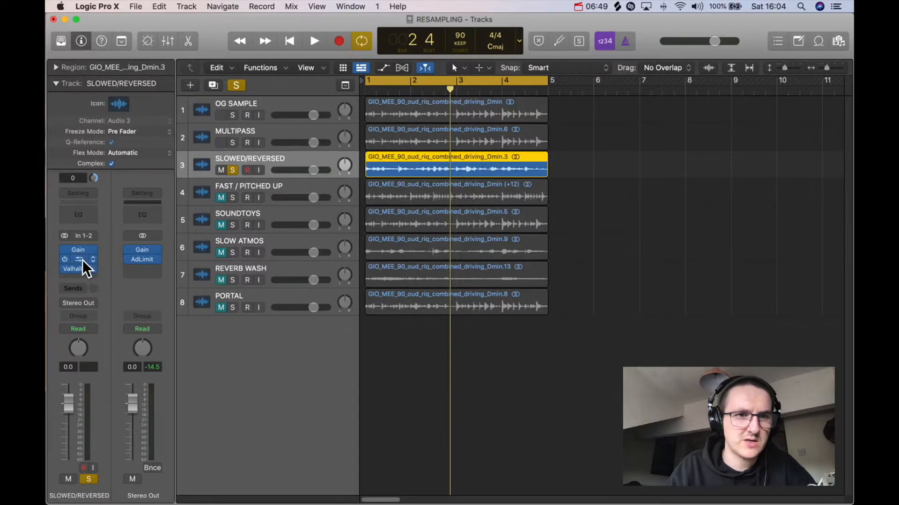
- Examine the settings of the Reverser and ValhallaShimmer plug-ins on the SLOWED/REVERSED track, closing each one
click(81, 260)
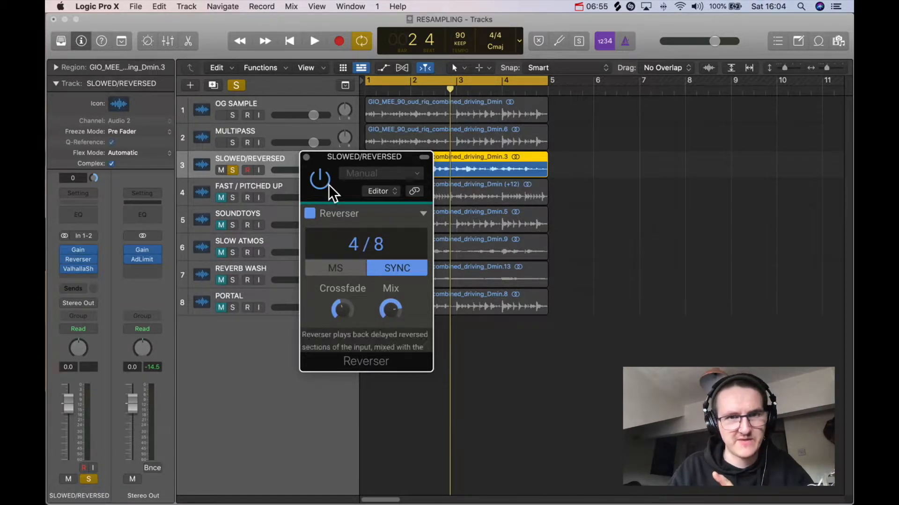
click(307, 157)
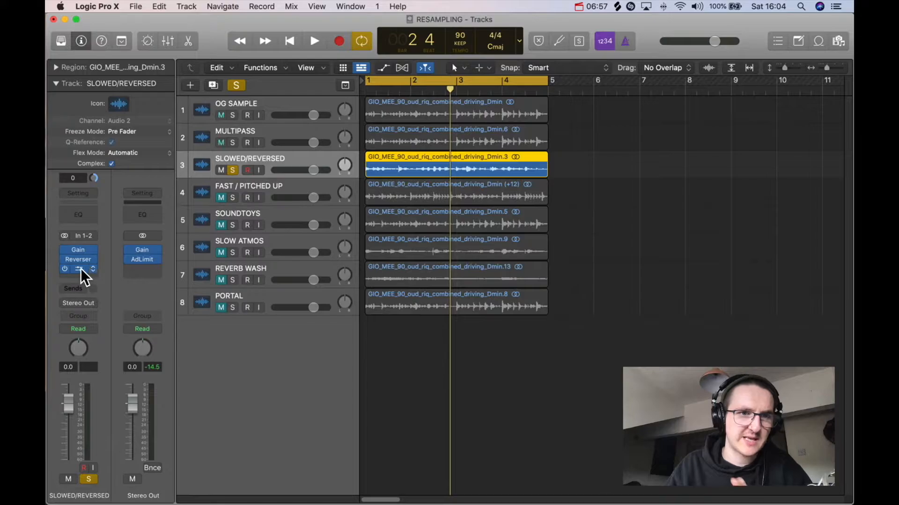
click(80, 269)
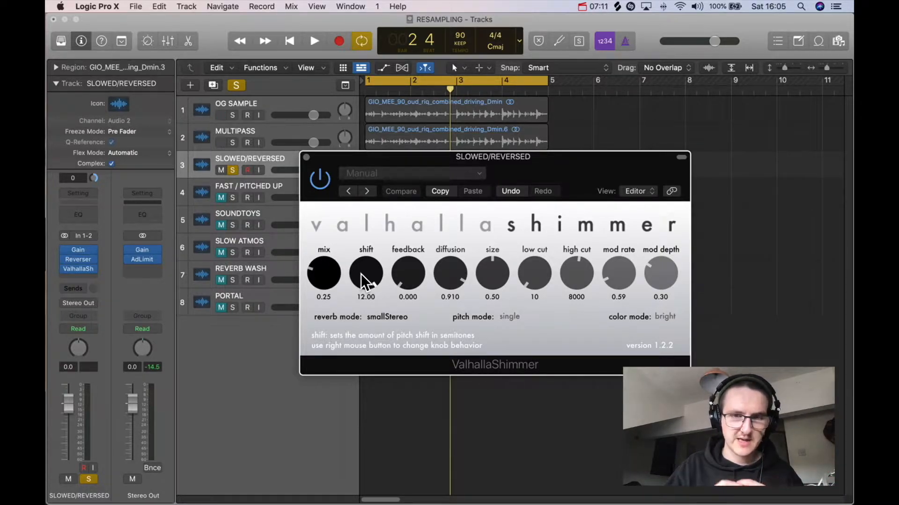
mouse_move(361, 274)
mouse_down()
mouse_move(367, 296)
mouse_move(368, 262)
mouse_up()
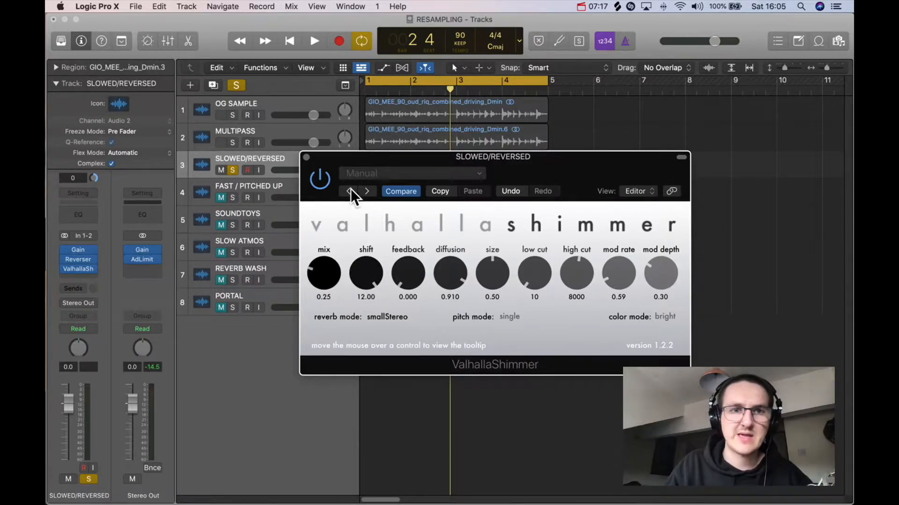
click(307, 157)
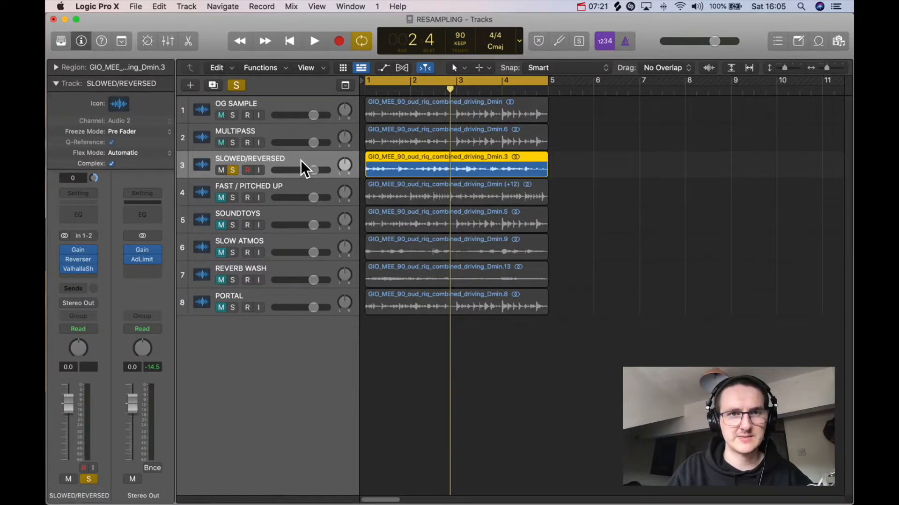
- Play the SLOWED/REVERSED loop, try ValhallaShimmer's mix at 1.00, settle it at 0.29 and close the plug-in
key(space)
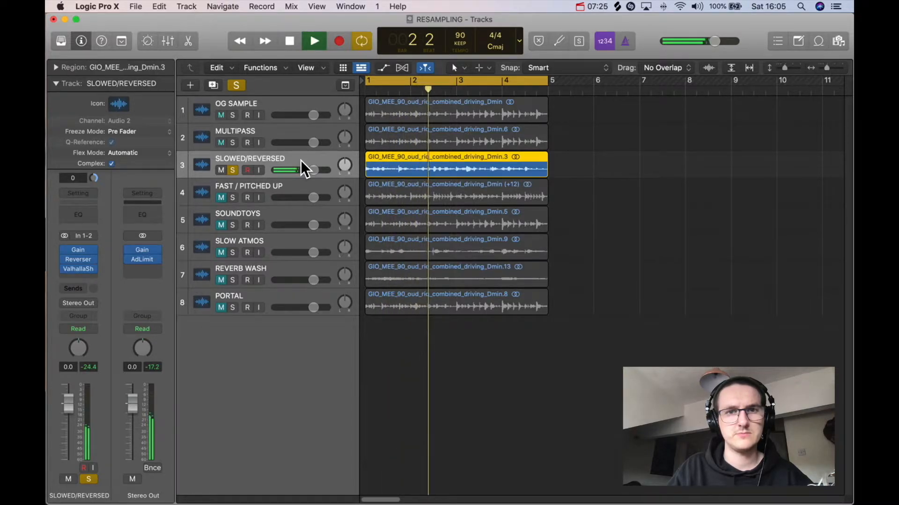
click(79, 269)
drag(339, 269, 345, 139)
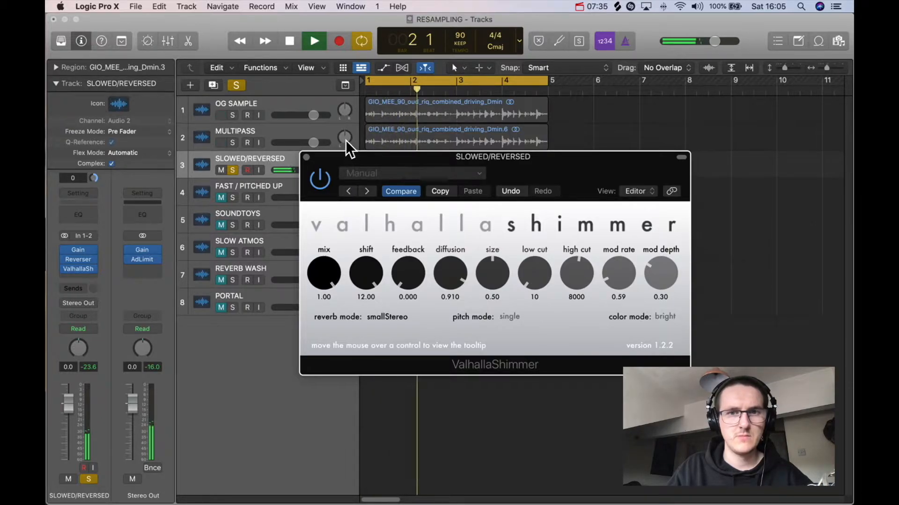
drag(333, 275, 339, 381)
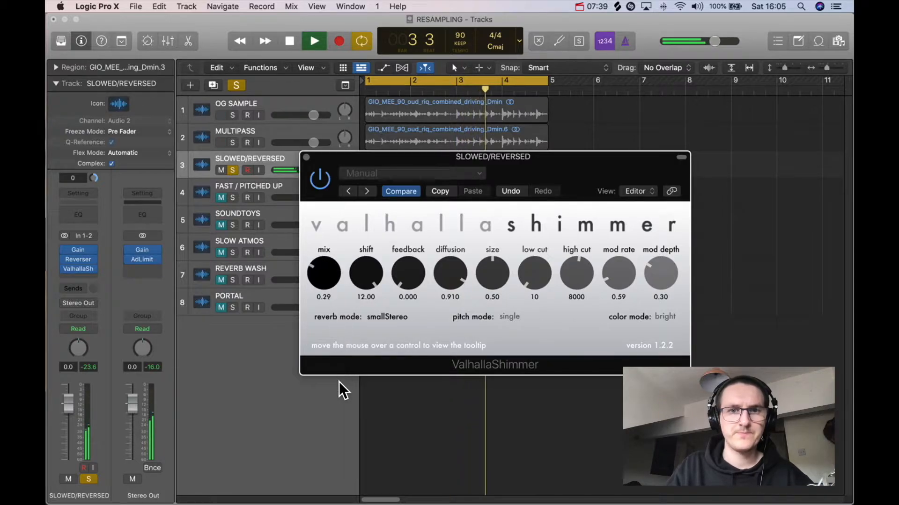
key(space)
click(307, 157)
- Turn off solo on the SLOWED/REVERSED track and mute it together with the MULTIPASS and OG SAMPLE tracks
click(221, 170)
click(233, 171)
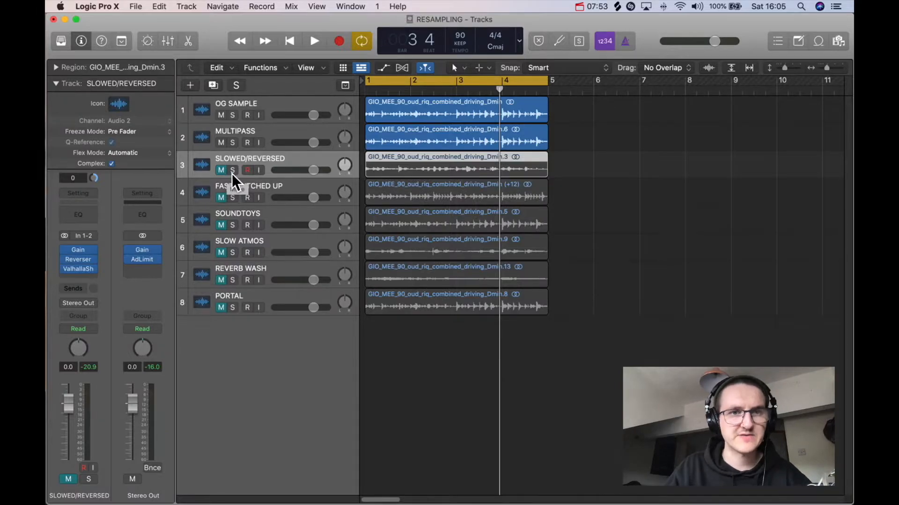
click(221, 142)
click(227, 109)
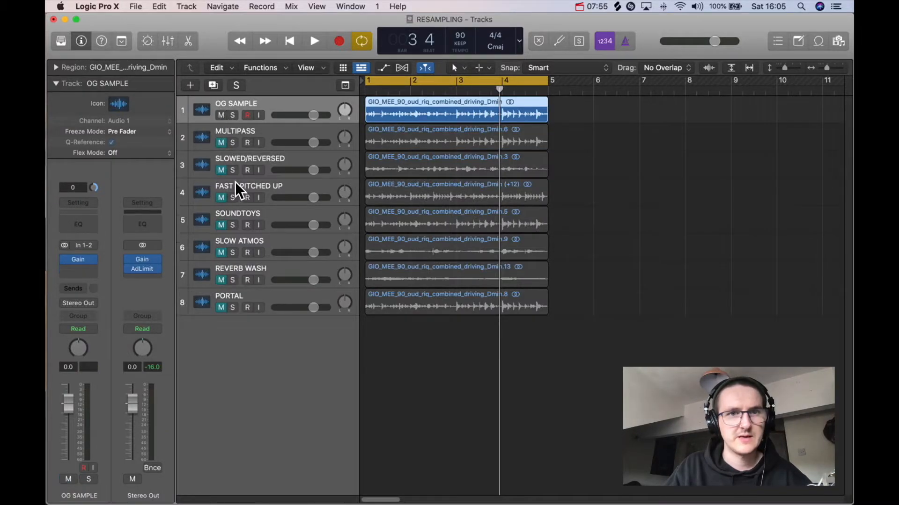
click(222, 115)
- Unmute and solo the FAST / PITCHED UP track, select it and listen to its loop
click(233, 198)
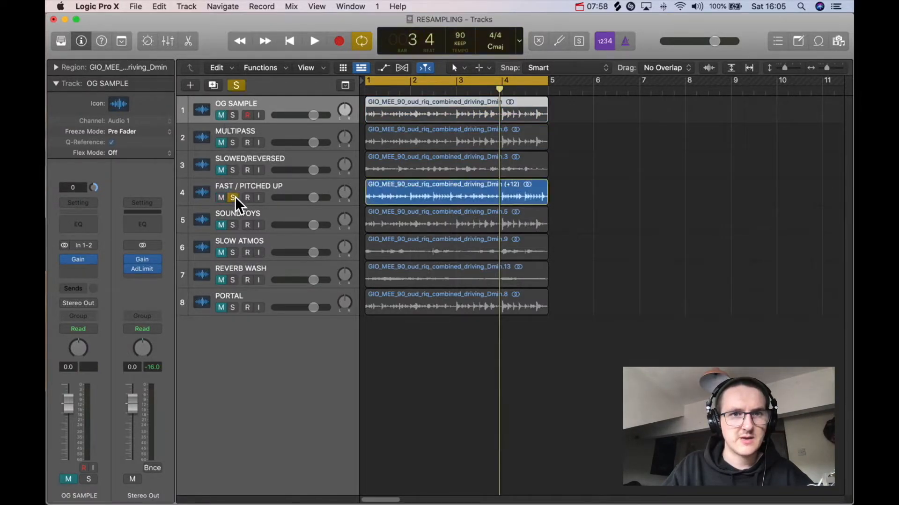
click(302, 181)
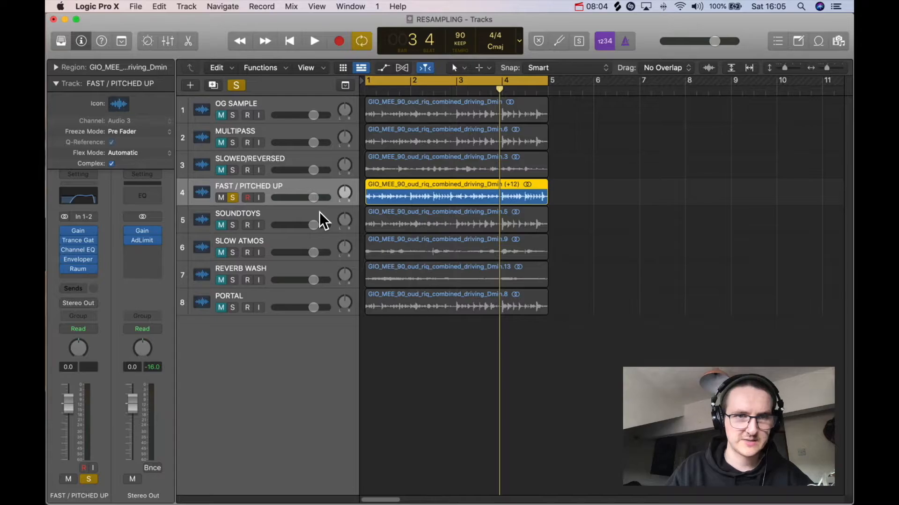
key(space)
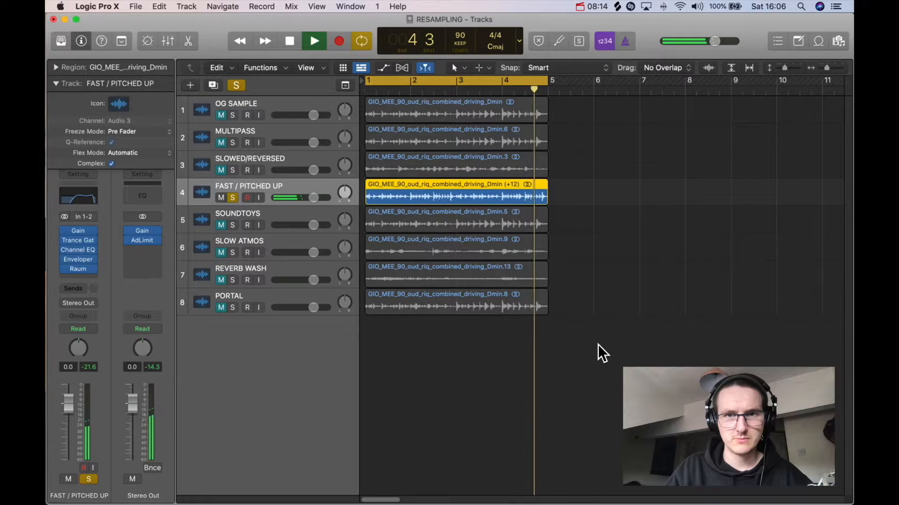
key(space)
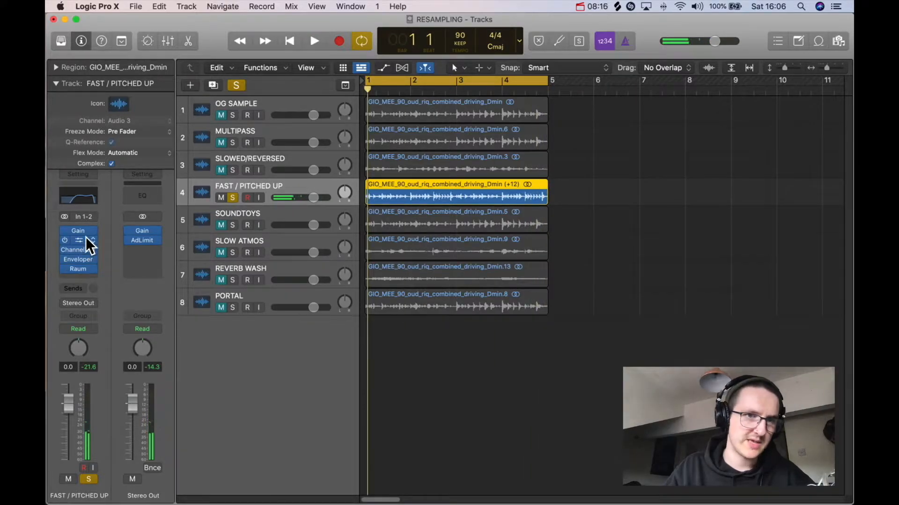
- Open the Trance Gate plug-in on FAST / PITCHED UP beside the regions and listen to the gated loop
click(82, 242)
drag(364, 154, 626, 100)
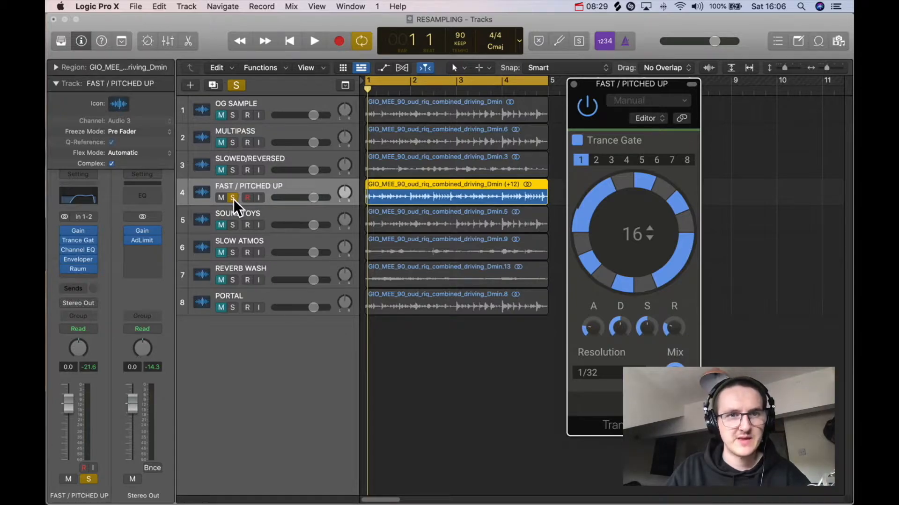
key(space)
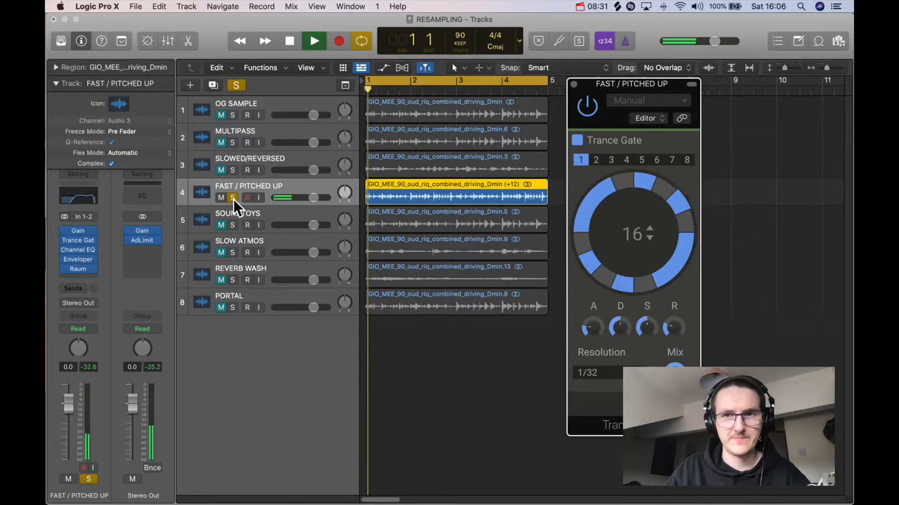
mouse_move(66, 268)
key(space)
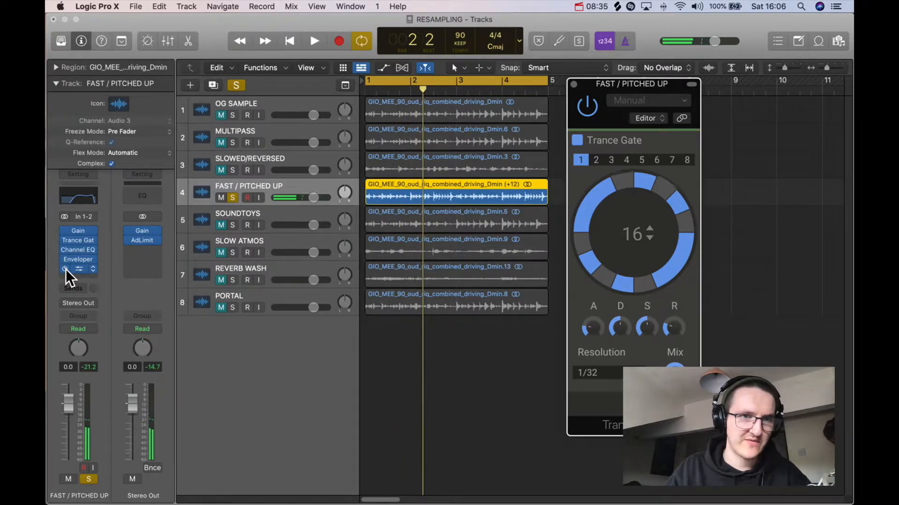
- Compare the FAST / PITCHED UP loop with the Raum reverb bypassed and with it re-enabled
click(65, 269)
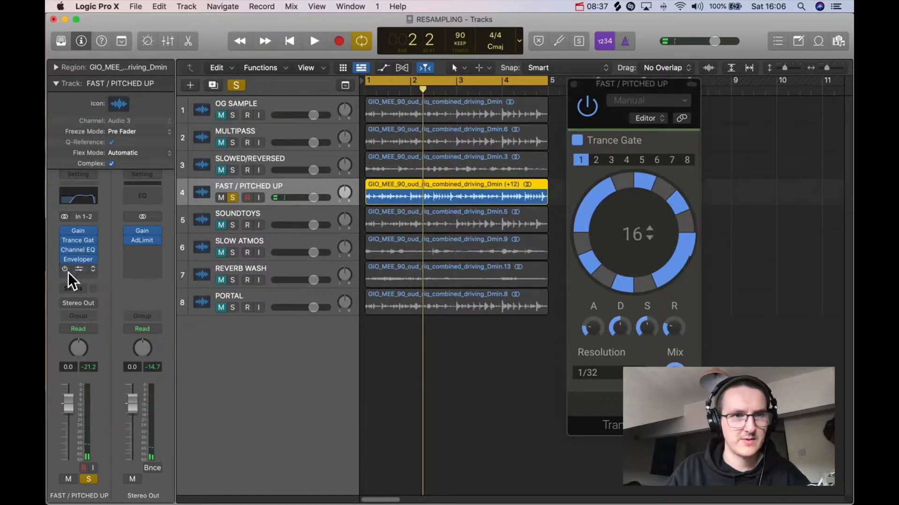
key(space)
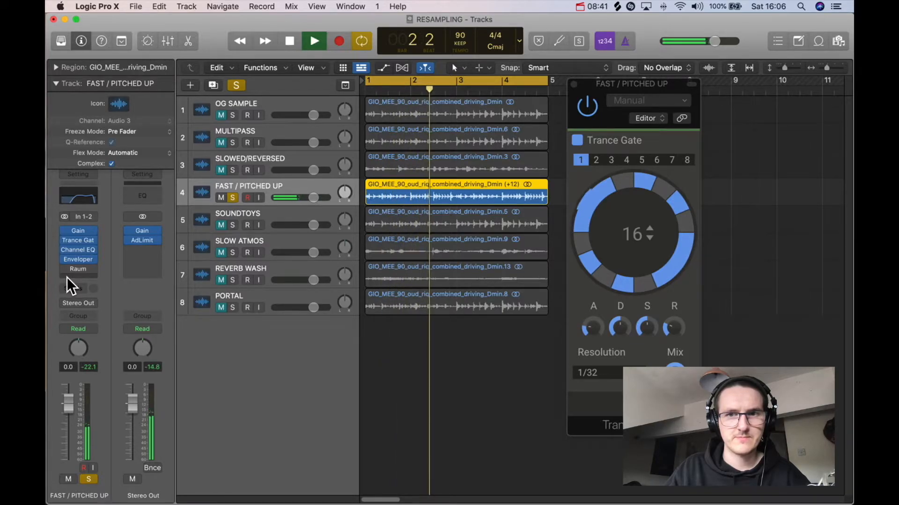
key(space)
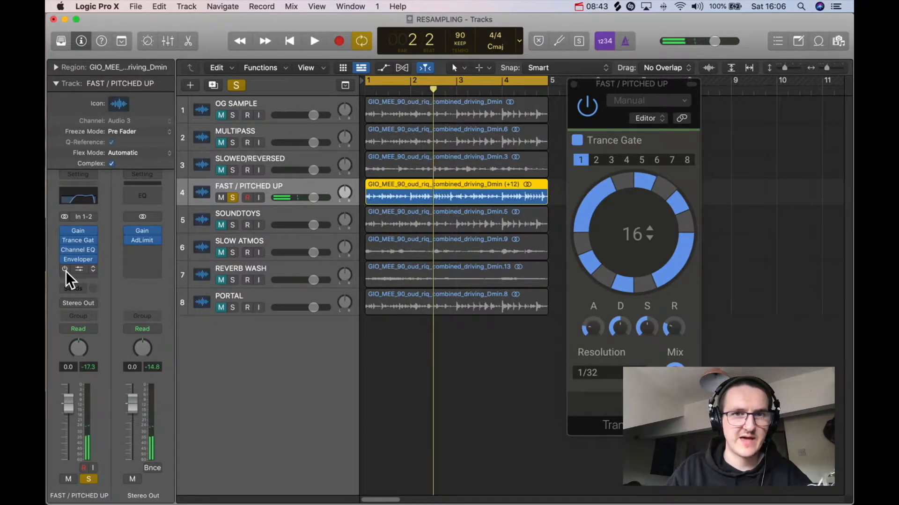
mouse_move(64, 269)
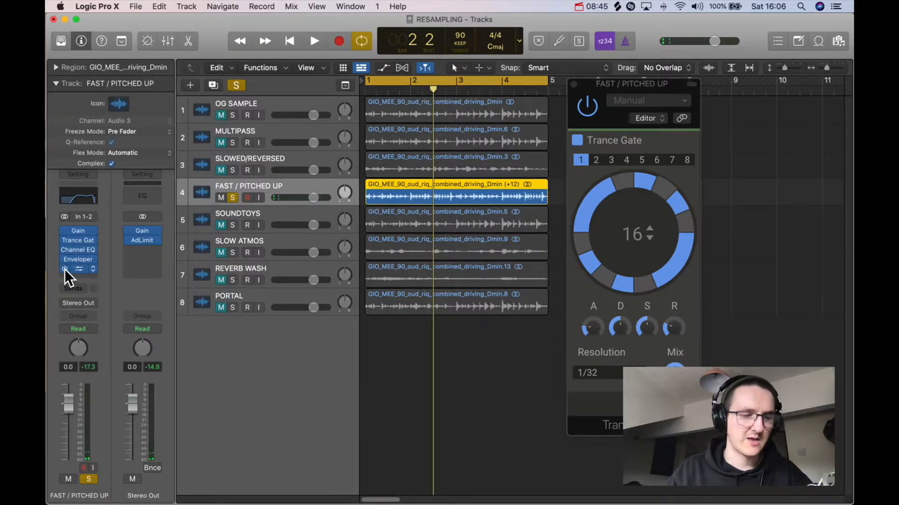
key(space)
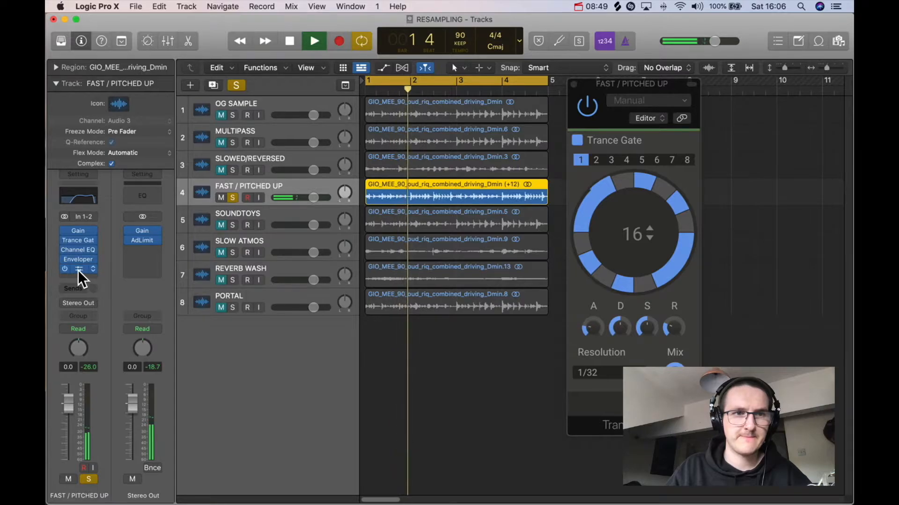
- Raise Raum's mix to 84% while the loop plays, and close both the Raum and Trance Gate windows
drag(534, 170, 472, 150)
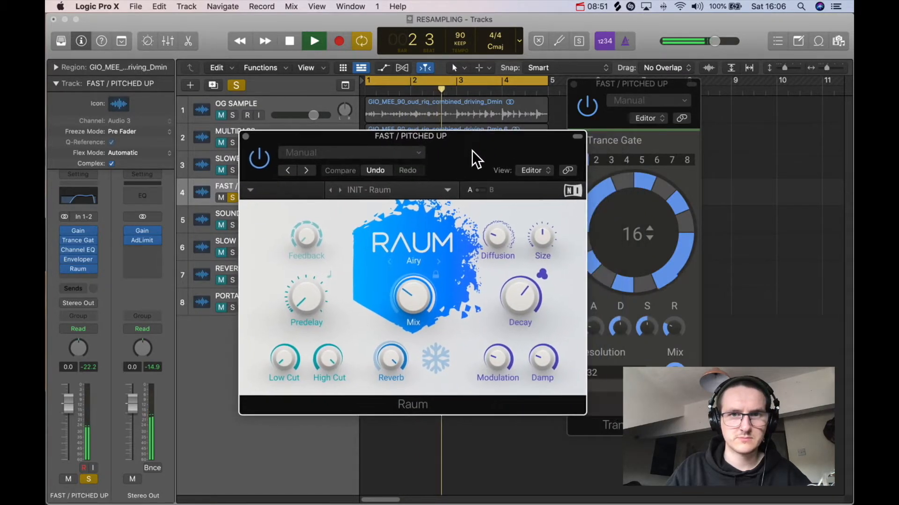
drag(413, 300, 413, 272)
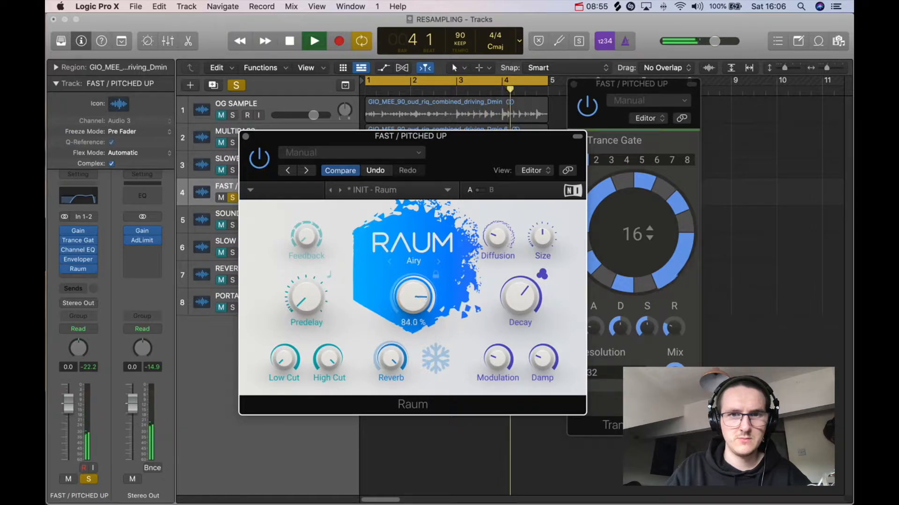
click(246, 136)
click(574, 84)
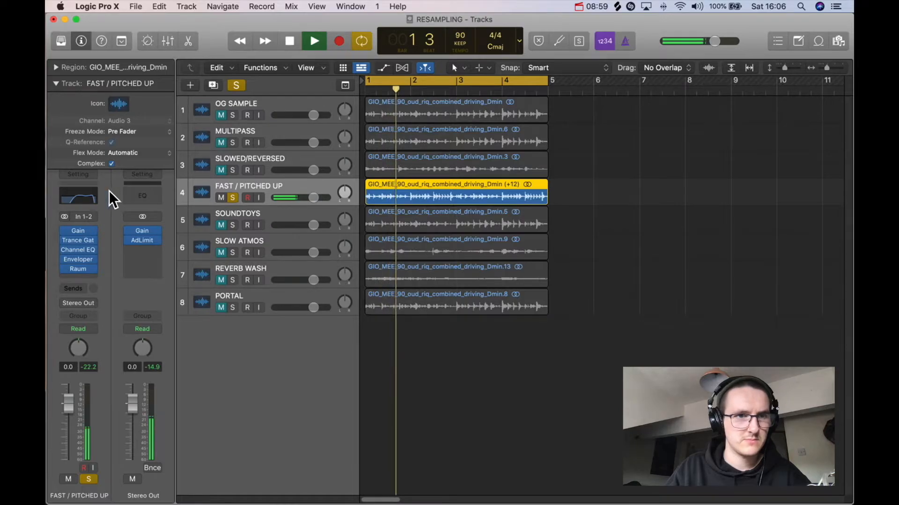
- Set the Enveloper's attack time to 19.5 ms on the FAST / PITCHED UP track and close the plug-in
click(77, 260)
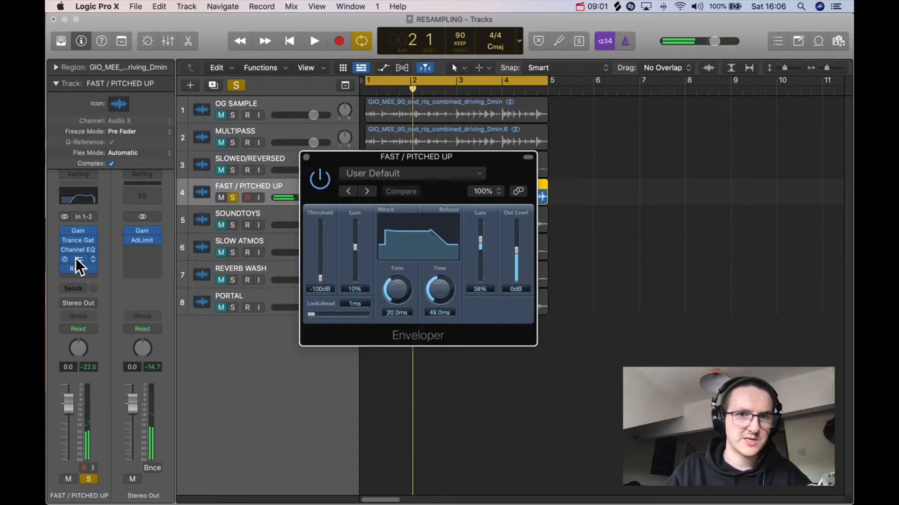
drag(400, 286, 407, 300)
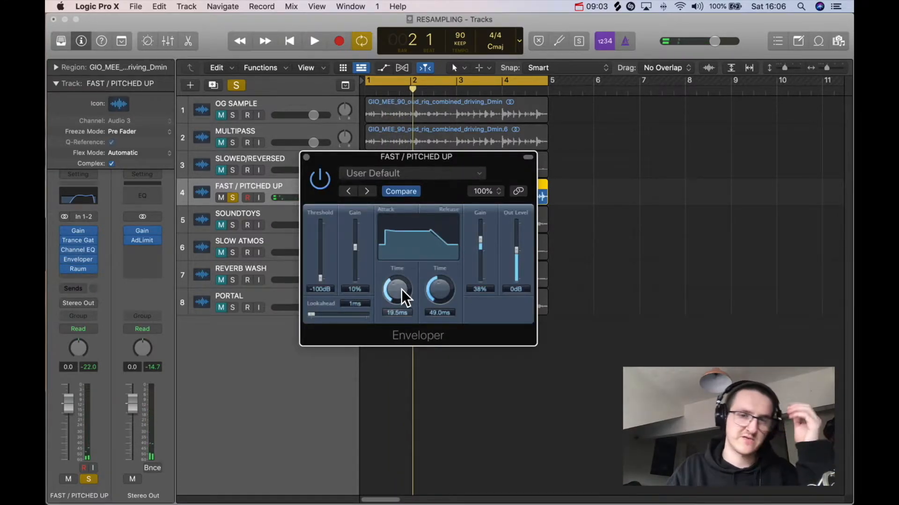
click(306, 157)
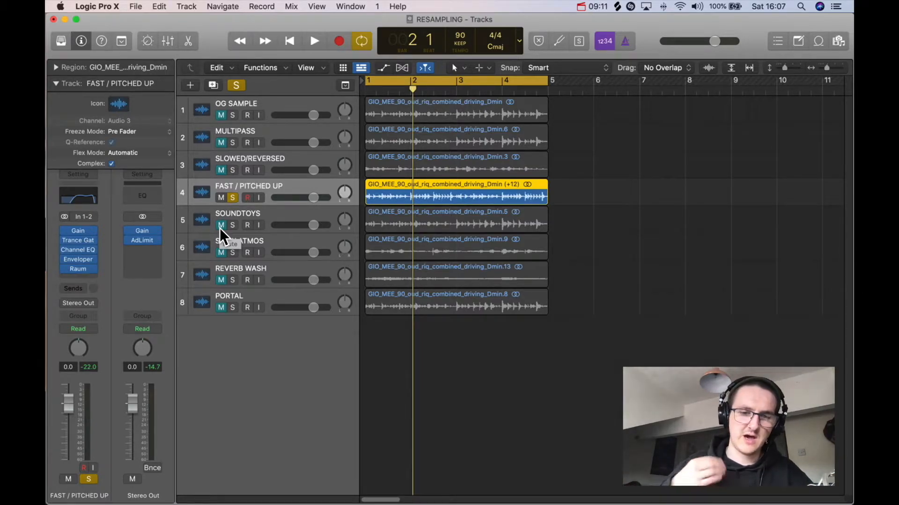
- Replace FAST / PITCHED UP with SOUNDTOYS as the soloed, unmuted track and open its EffectRack plug-in in full view
click(232, 197)
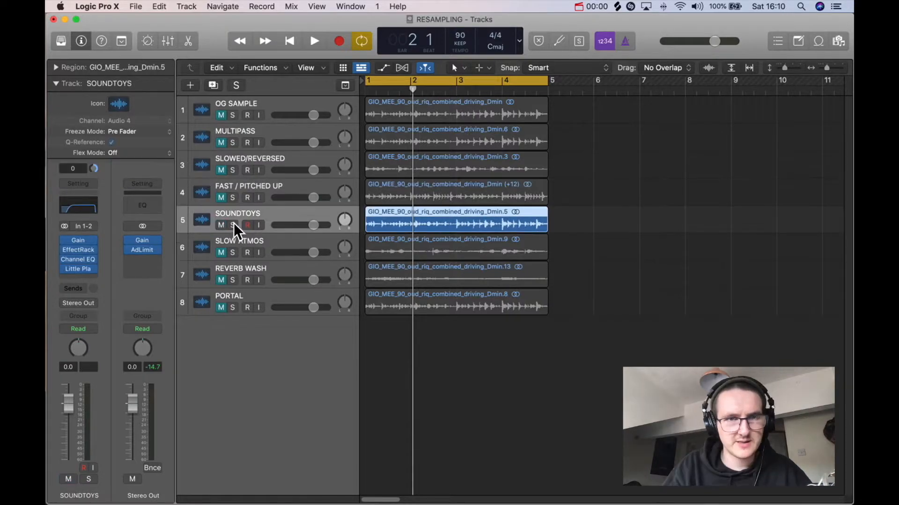
click(233, 225)
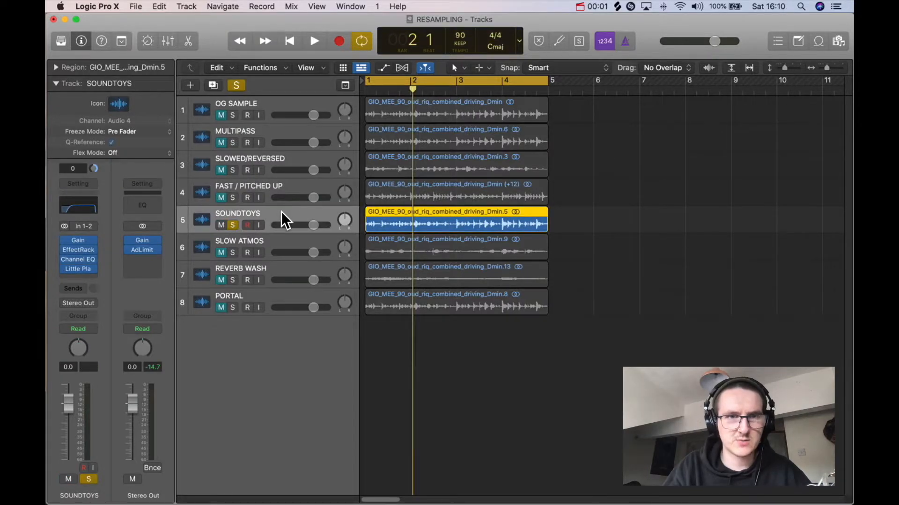
click(80, 248)
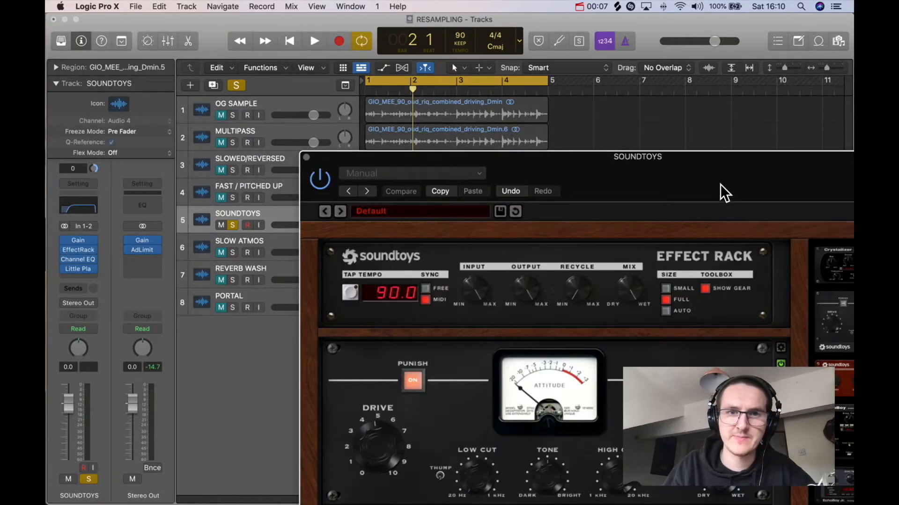
drag(720, 184, 493, 28)
- Look through EffectRack's available gear and its loaded effects from Decapitator to Crystallizer, and close the plug-in
scroll(627, 271, down, 3)
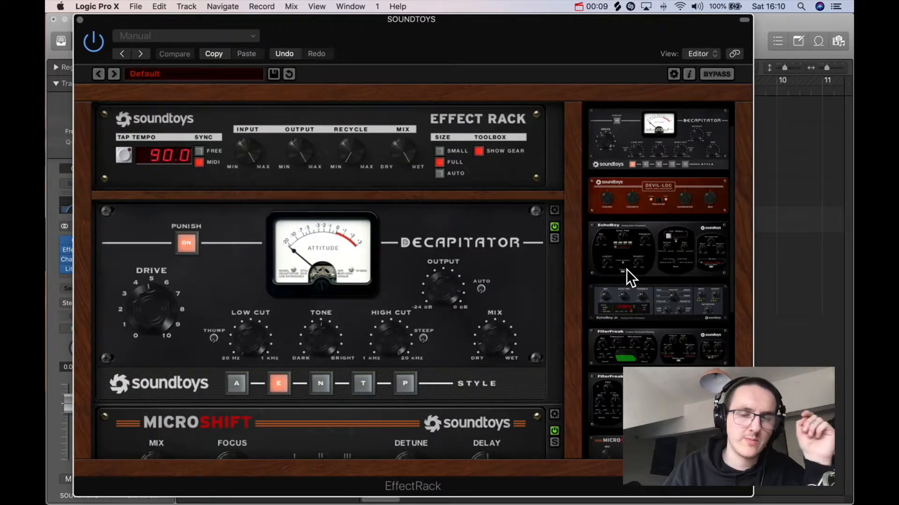
scroll(626, 270, down, 3)
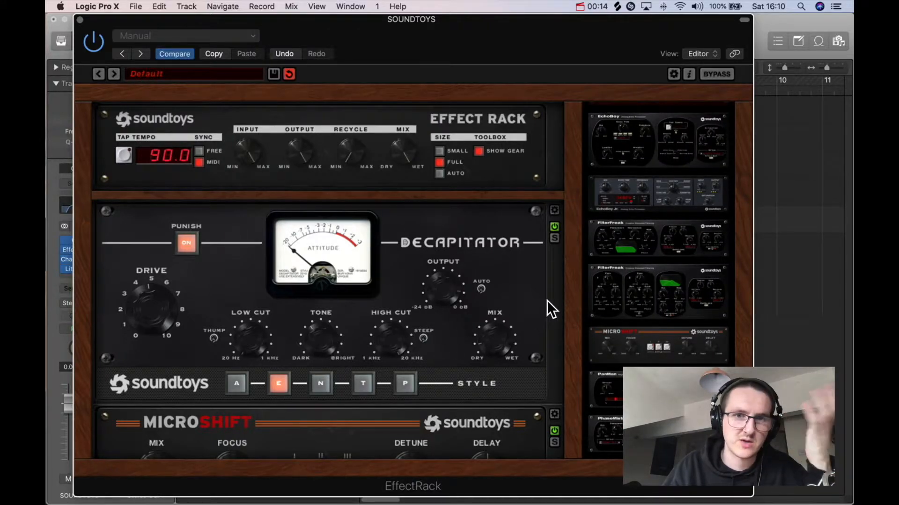
scroll(536, 304, down, 3)
scroll(533, 297, down, 8)
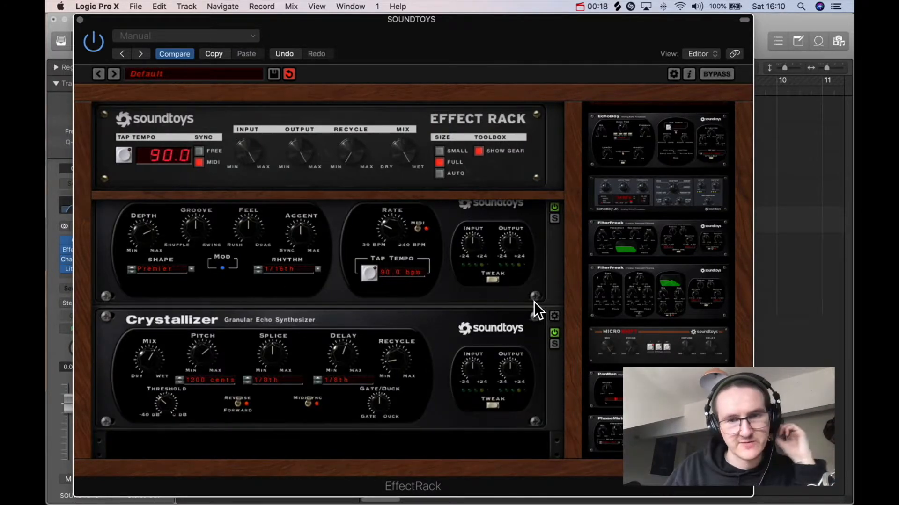
scroll(533, 302, up, 10)
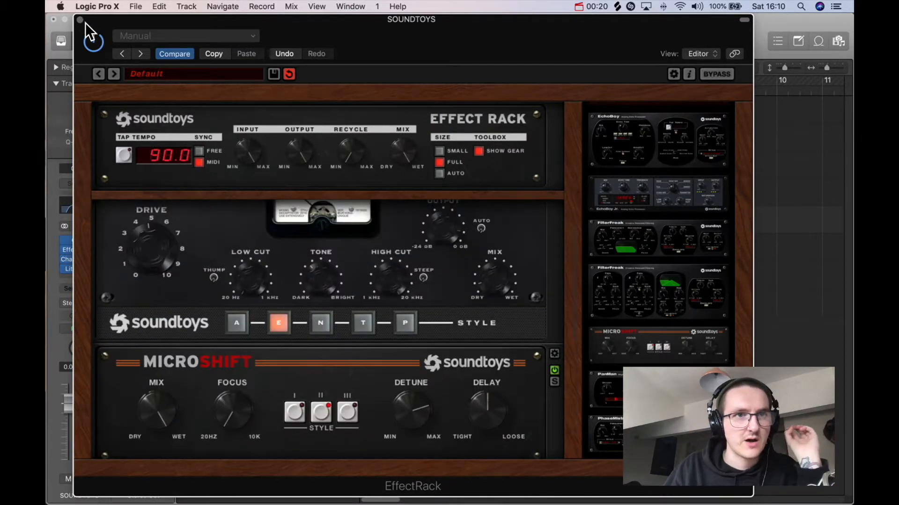
click(80, 21)
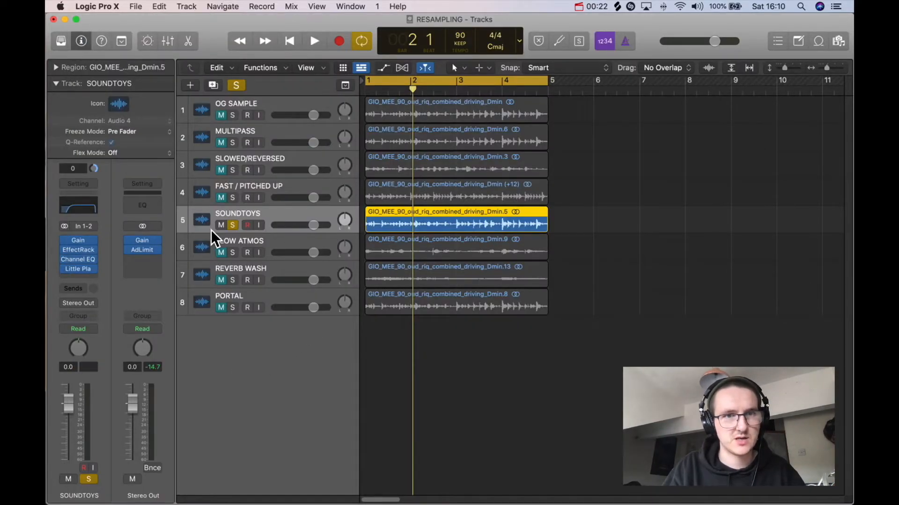
- Audition the soloed SOUNDTOYS loop, then reopen EffectRack and bring its Crystallizer unit into view
key(space)
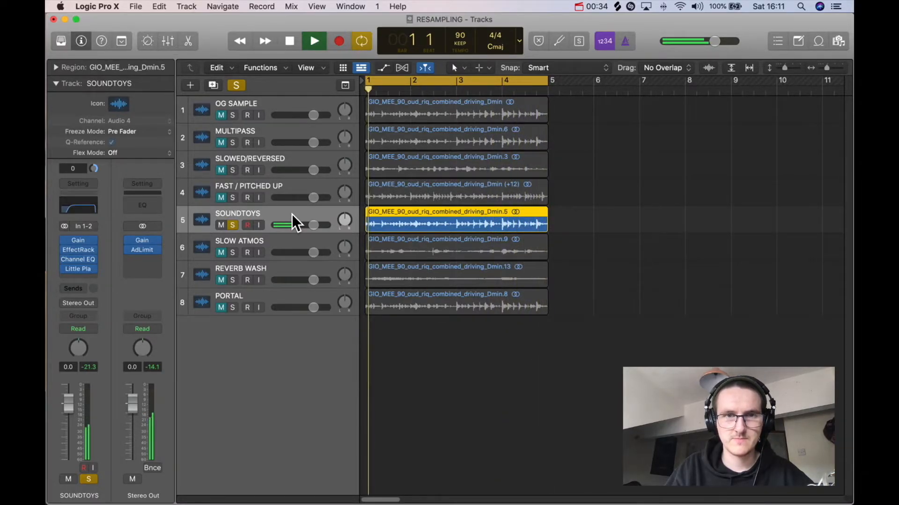
key(space)
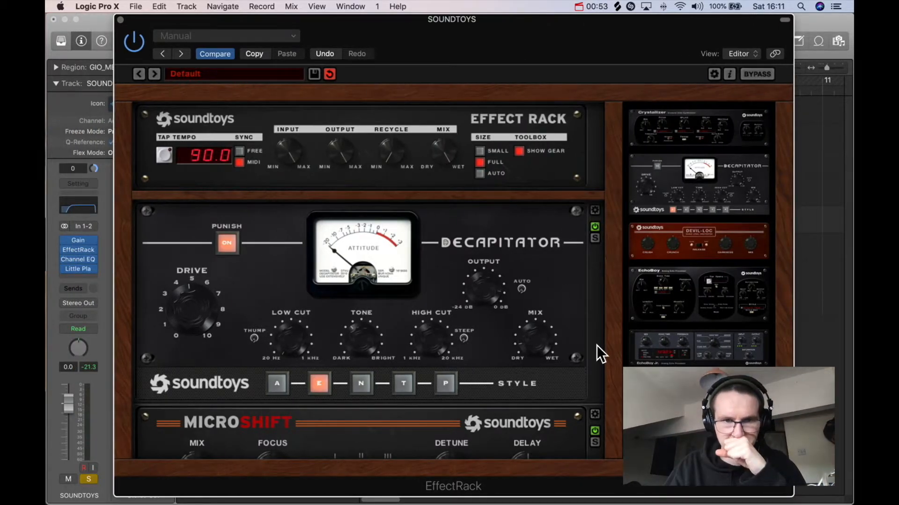
scroll(599, 327, down, 5)
scroll(595, 346, down, 10)
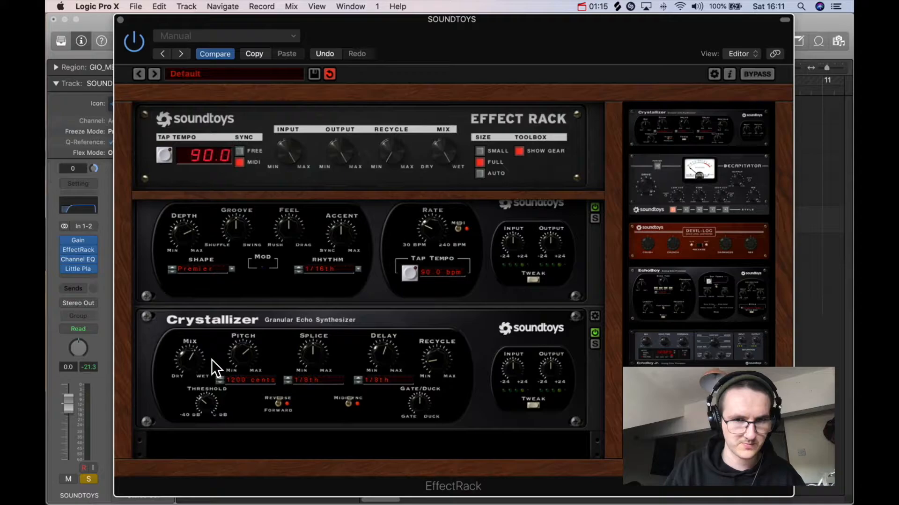
- Sweep Crystallizer's mix while the loop plays and leave it at about the midpoint
key(space)
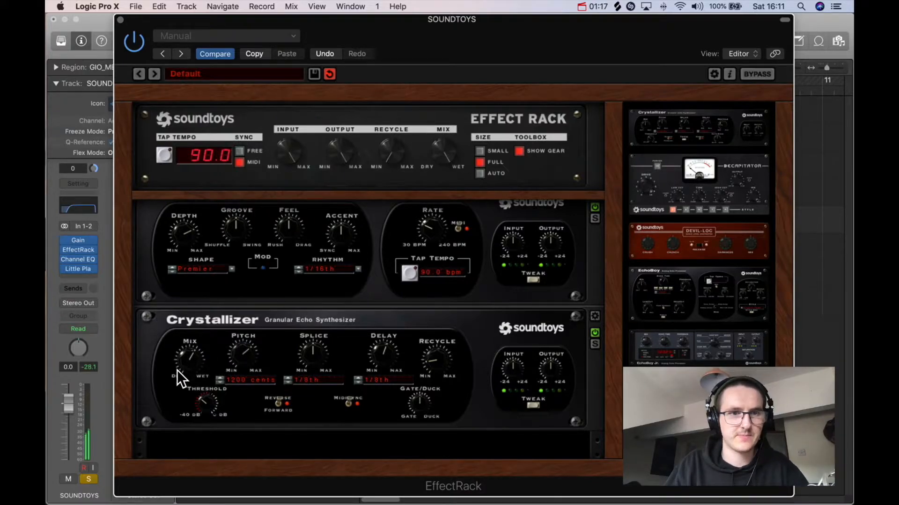
drag(187, 363, 184, 412)
drag(198, 442, 187, 412)
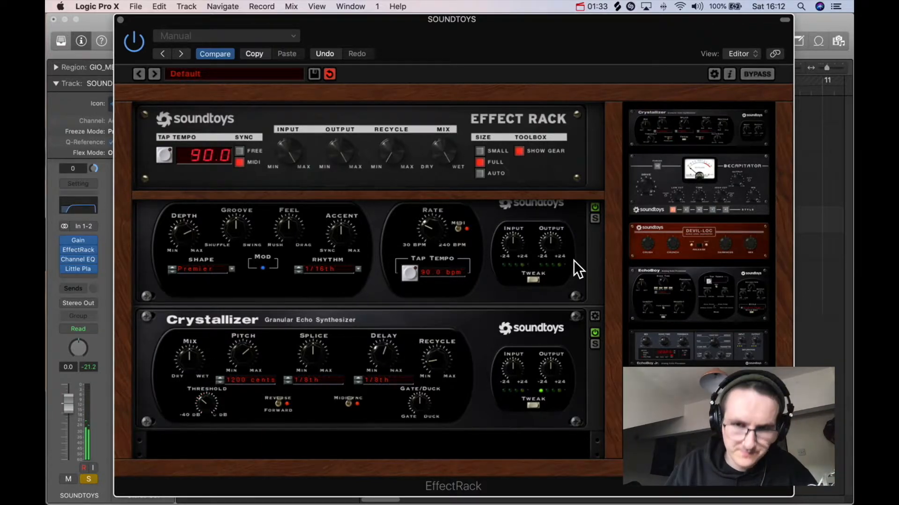
- Sweep Decapitator's drive during playback to hear its distortion, returning it to about 5
scroll(585, 276, up, 10)
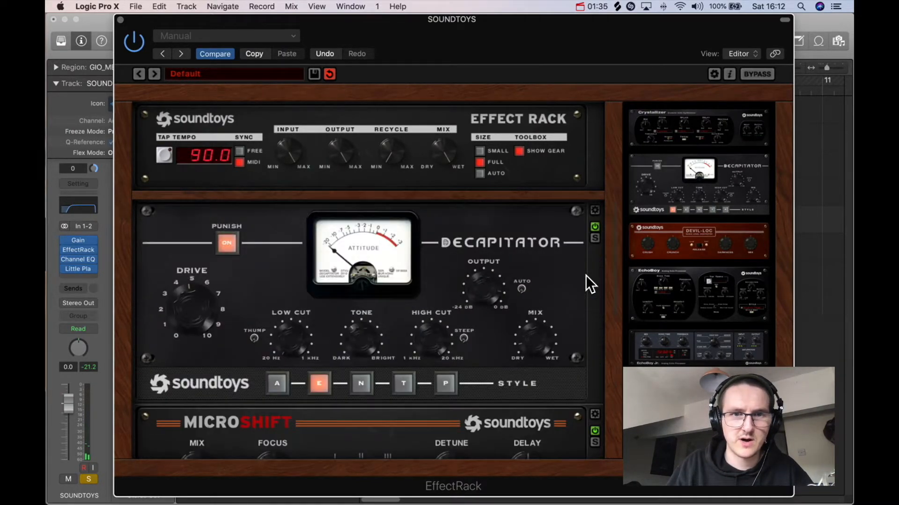
scroll(579, 280, down, 2)
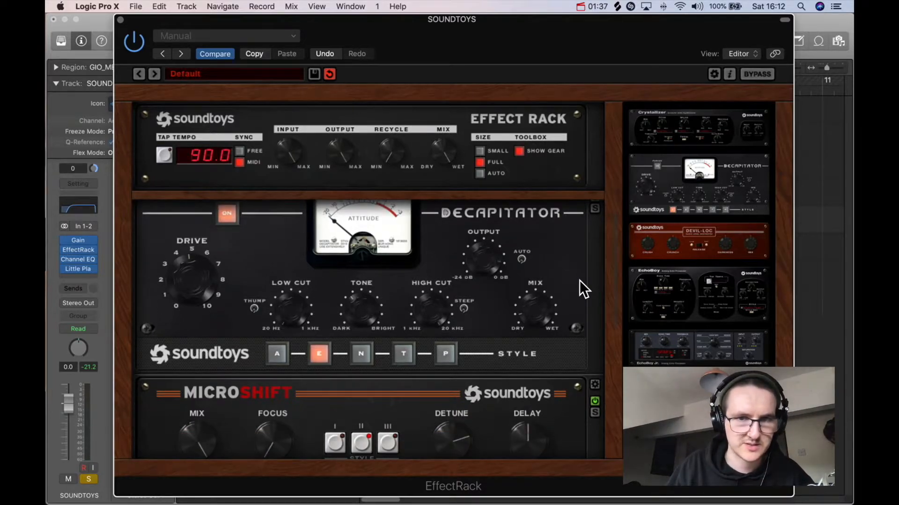
scroll(580, 280, up, 2)
scroll(580, 281, down, 1)
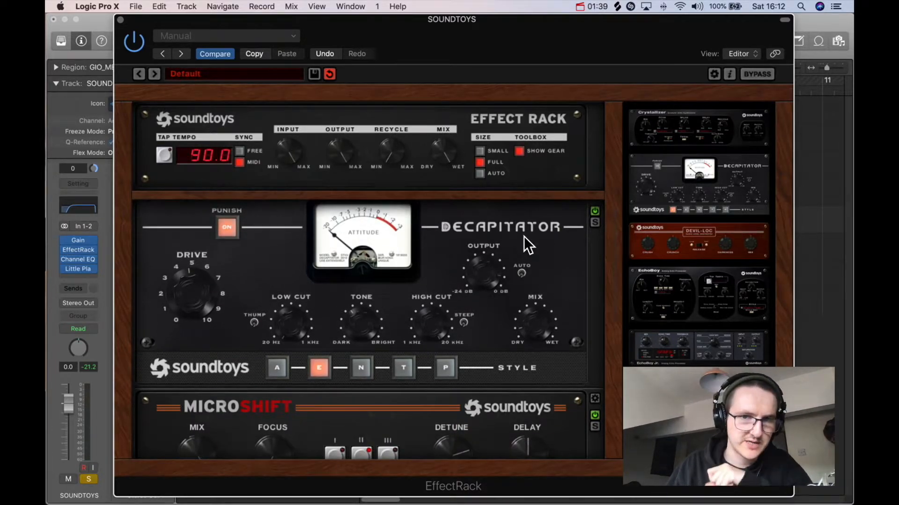
scroll(523, 237, up, 1)
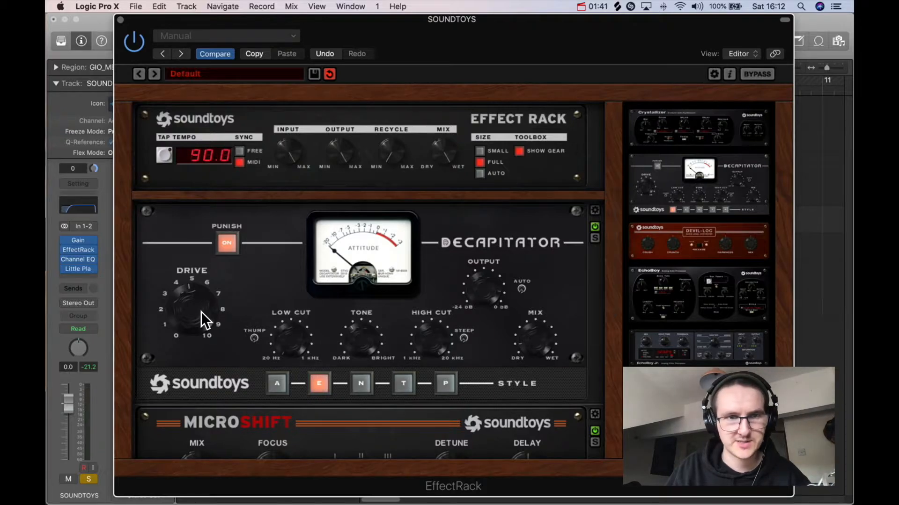
drag(190, 367, 182, 319)
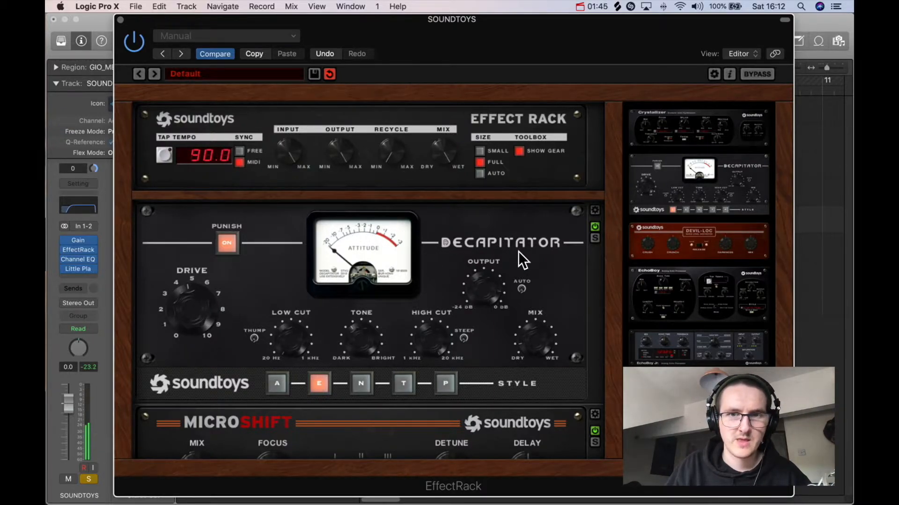
- Lower the detune of EffectRack's MicroShift unit slightly
scroll(559, 268, down, 1)
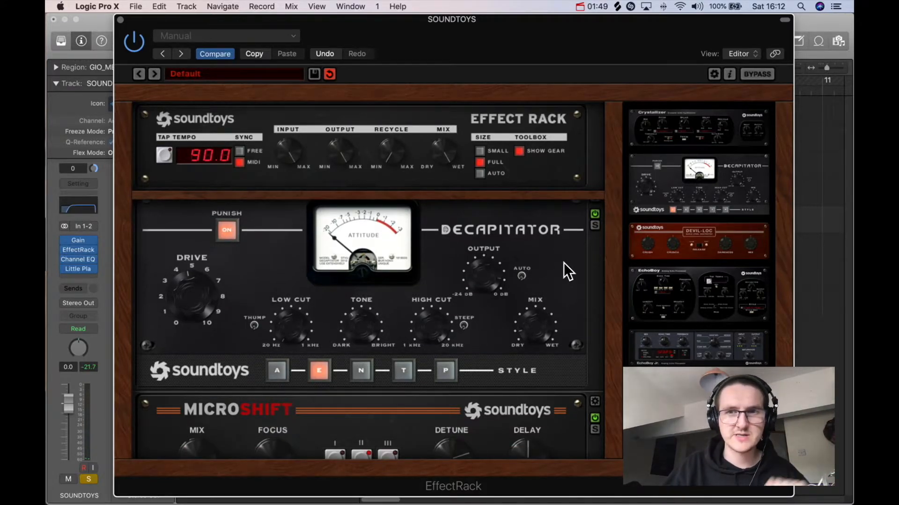
scroll(559, 248, down, 1)
scroll(565, 240, down, 6)
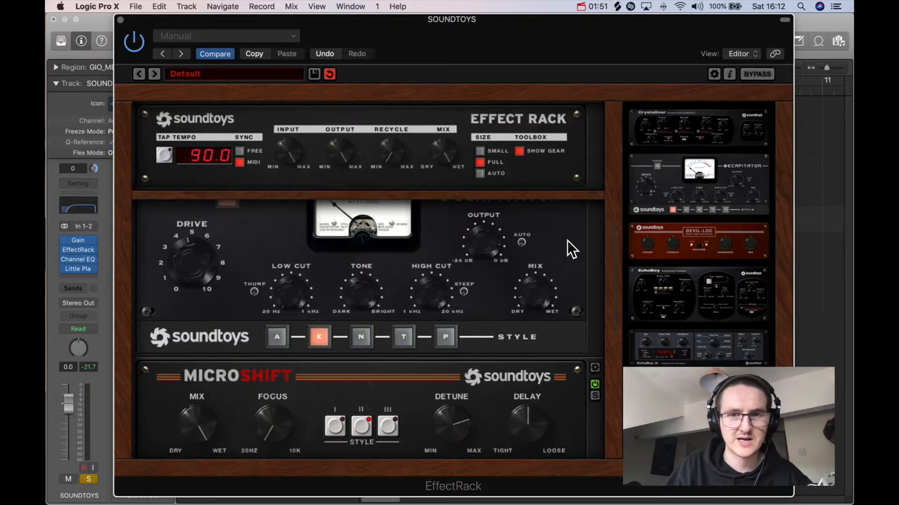
scroll(569, 299, down, 6)
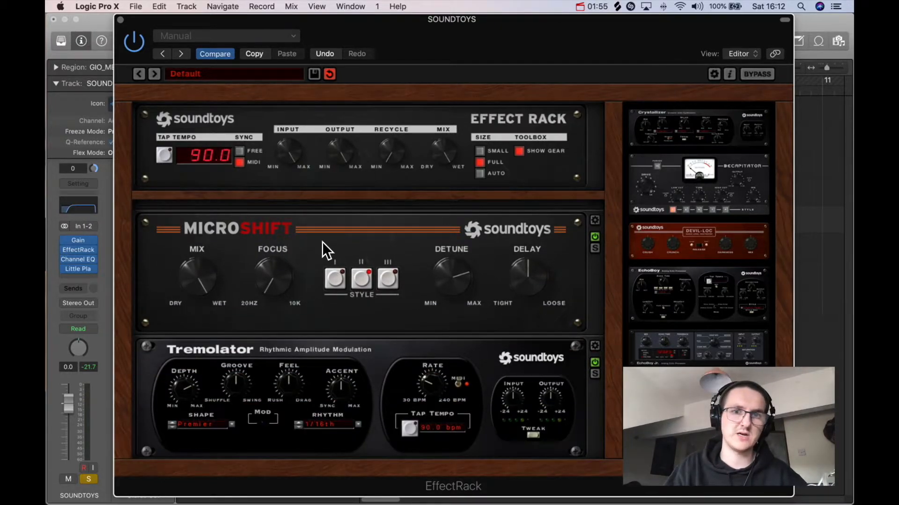
drag(447, 282, 448, 285)
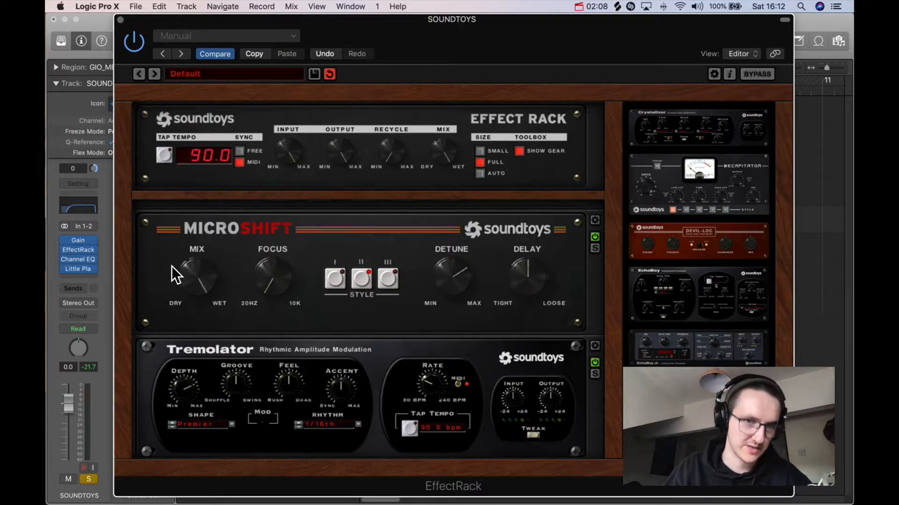
- Sweep MicroShift's mix during playback back to fully wet, and loosen its delay slightly past the midpoint
drag(204, 275, 203, 297)
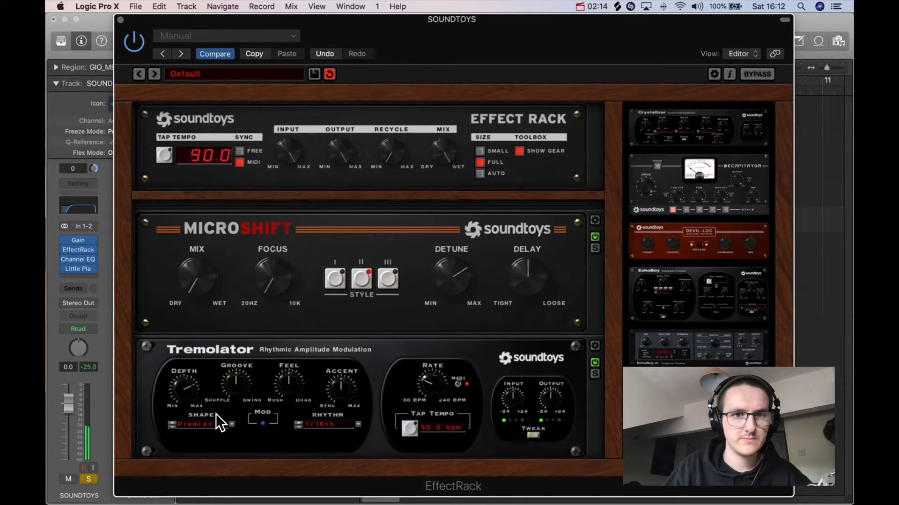
drag(199, 275, 198, 260)
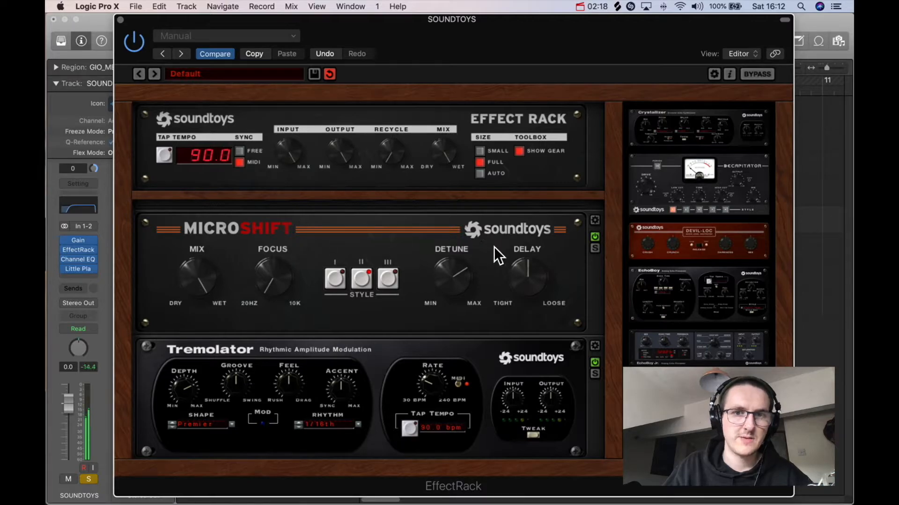
drag(535, 270, 536, 260)
- Compare the playing loop with Tremolator and Crystallizer bypassed separately and together, then leave both units enabled
scroll(579, 274, down, 3)
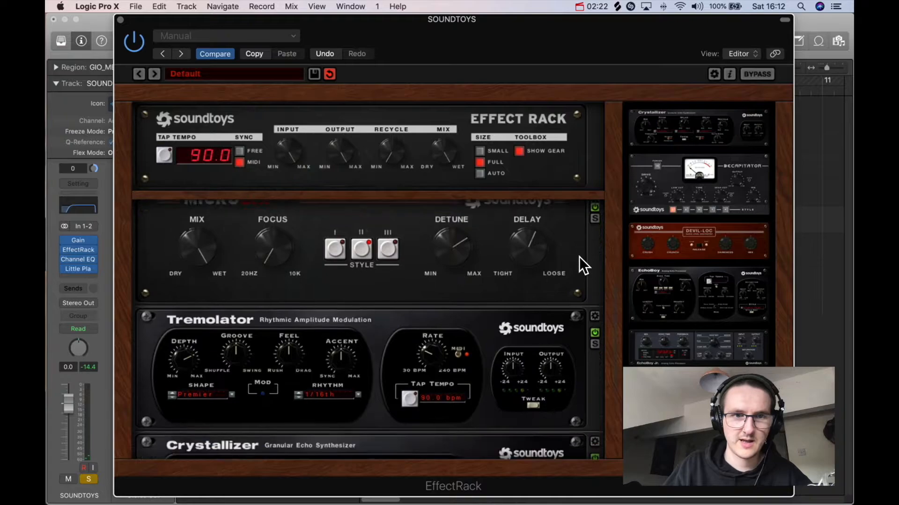
scroll(580, 389, down, 2)
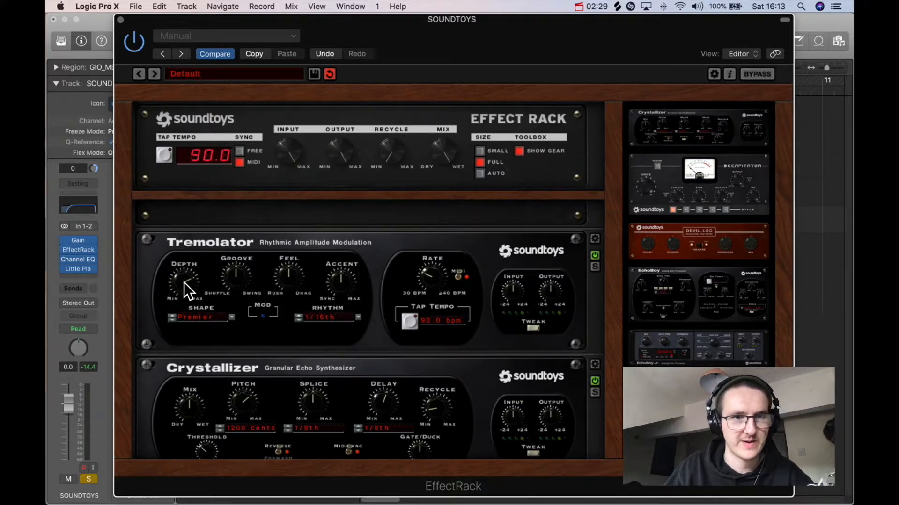
key(space)
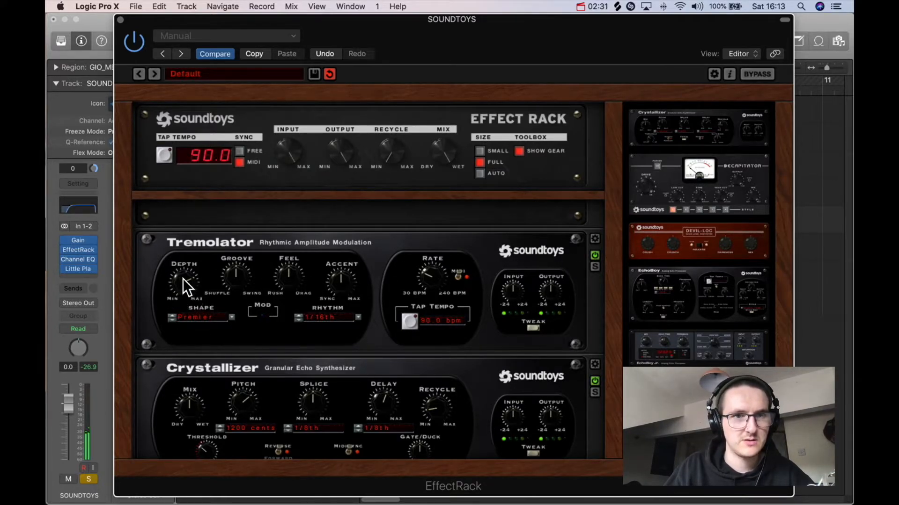
click(595, 256)
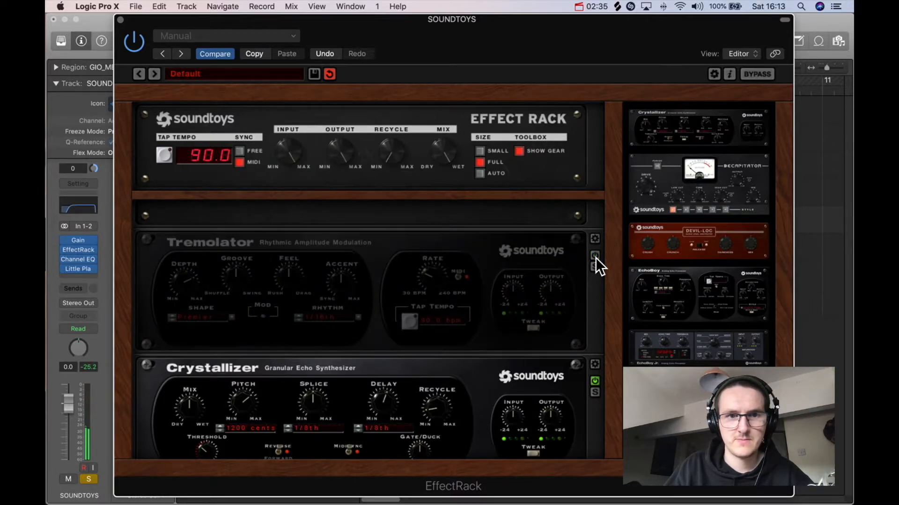
click(594, 256)
click(595, 380)
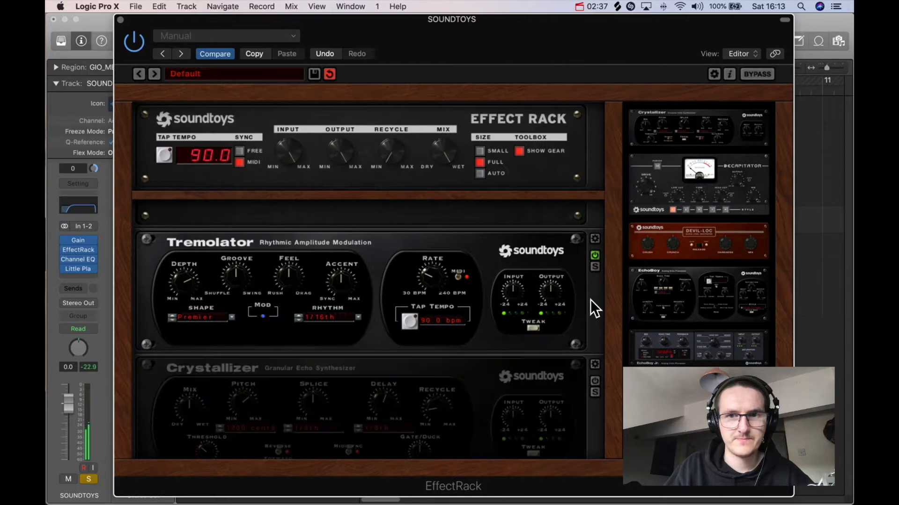
click(596, 256)
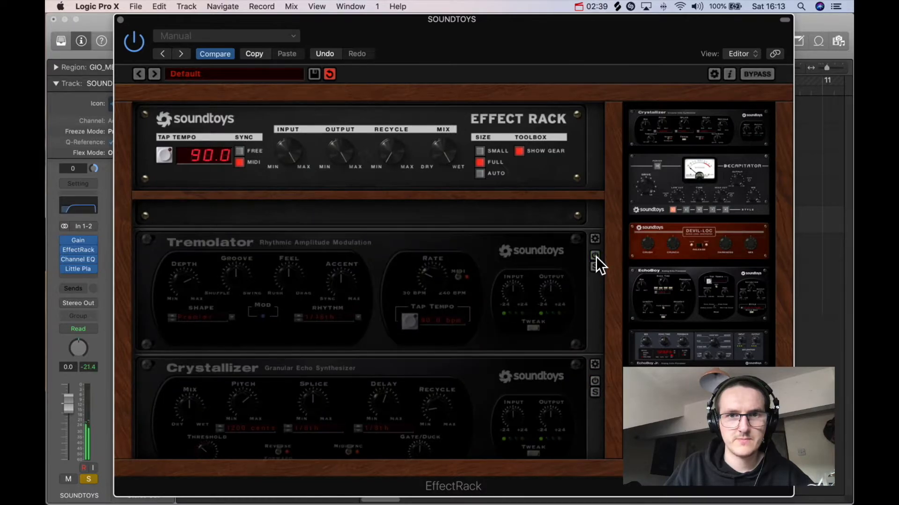
click(595, 256)
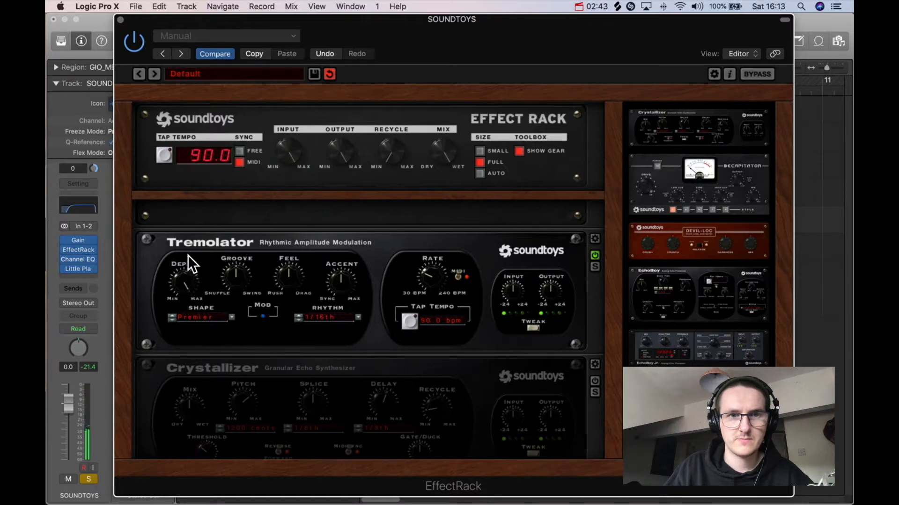
click(594, 381)
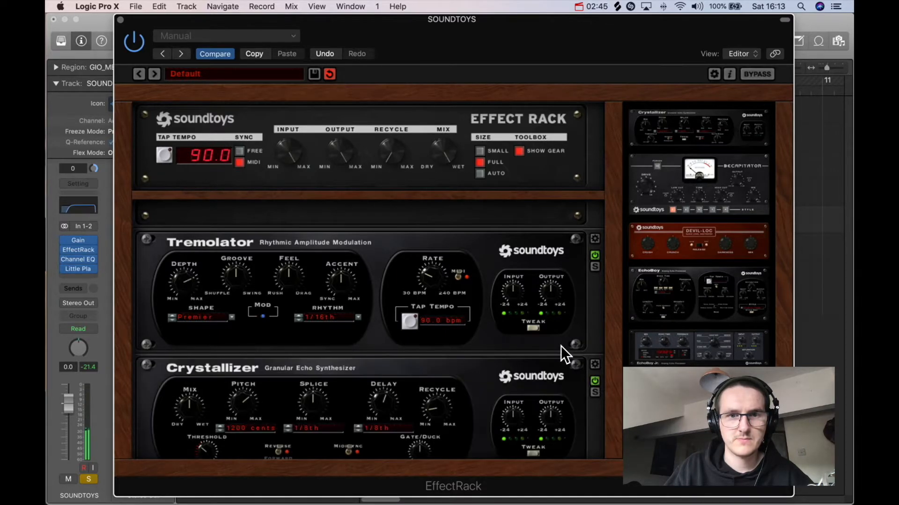
- Compare the loop with MicroShift bypassed and re-enabled, and close EffectRack
scroll(588, 323, up, 5)
click(599, 296)
click(598, 296)
scroll(600, 297, up, 5)
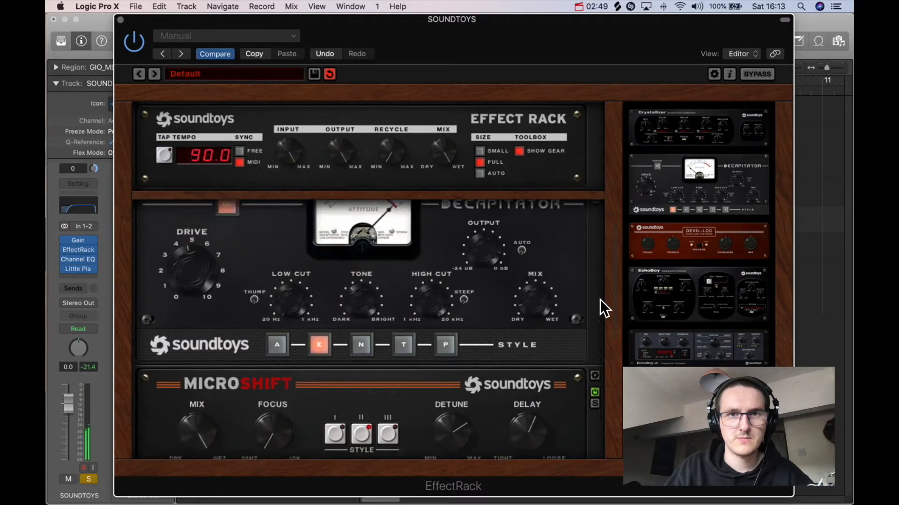
click(119, 20)
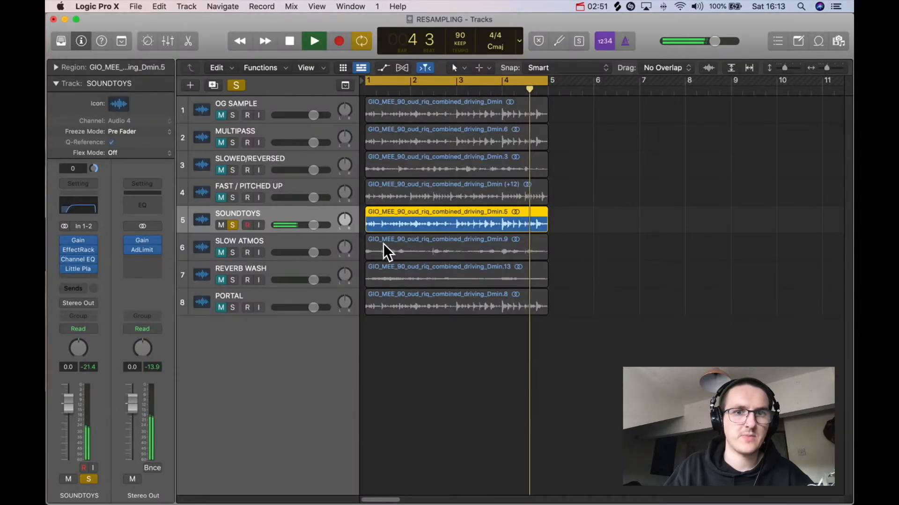
- Shorten the decay of the SOUNDTOYS track's Little Plate reverb slightly, and close the plug-in
click(437, 365)
mouse_move(78, 270)
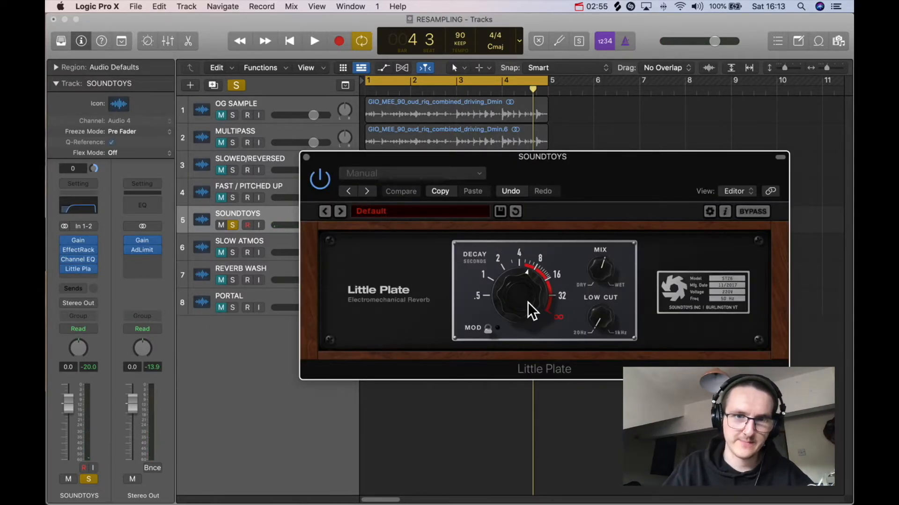
drag(519, 315, 524, 296)
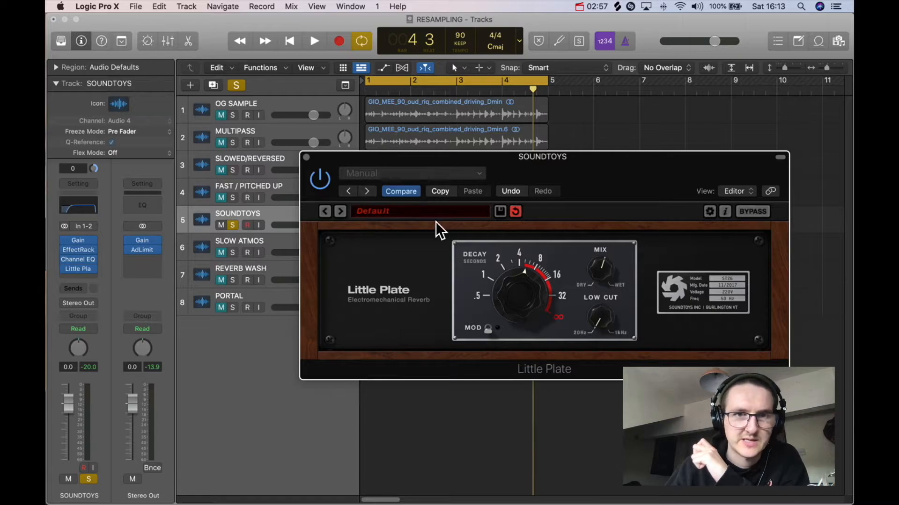
click(305, 158)
- Unsolo and mute the SOUNDTOYS track, and make SLOW ATMOS the selected, unmuted track
click(233, 225)
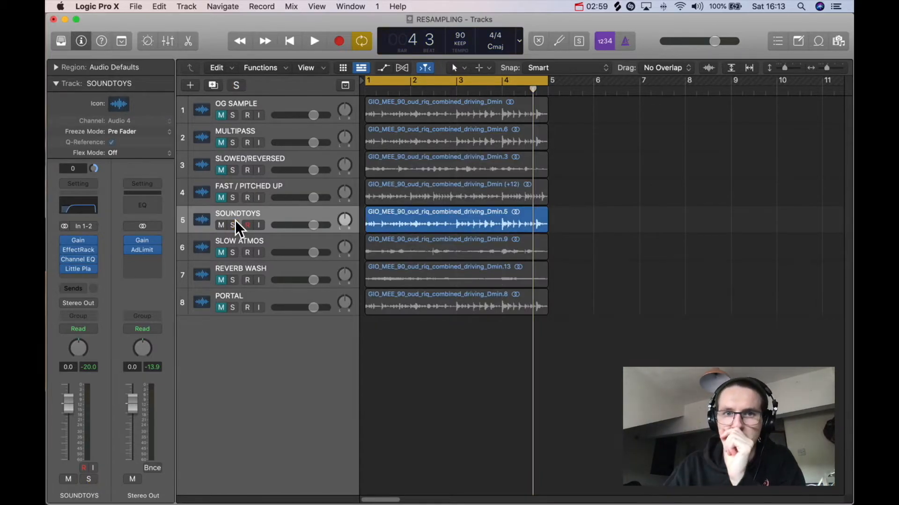
click(220, 225)
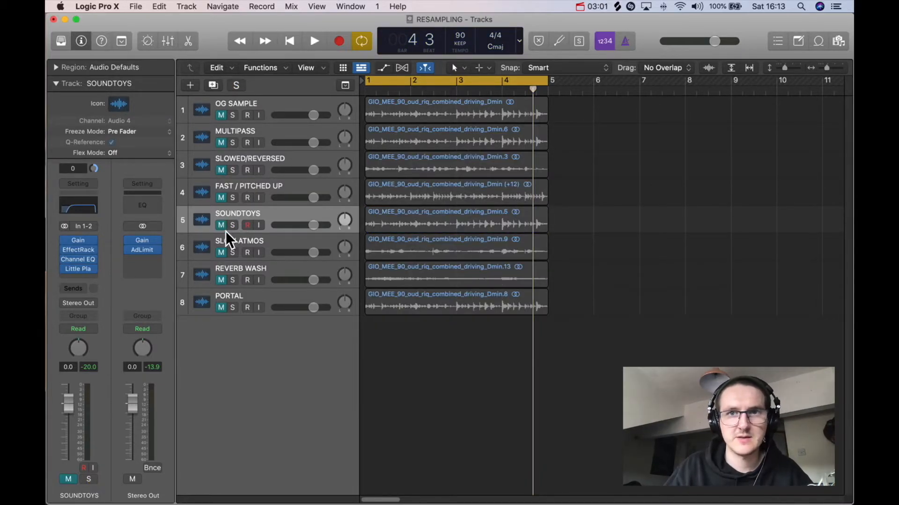
click(286, 252)
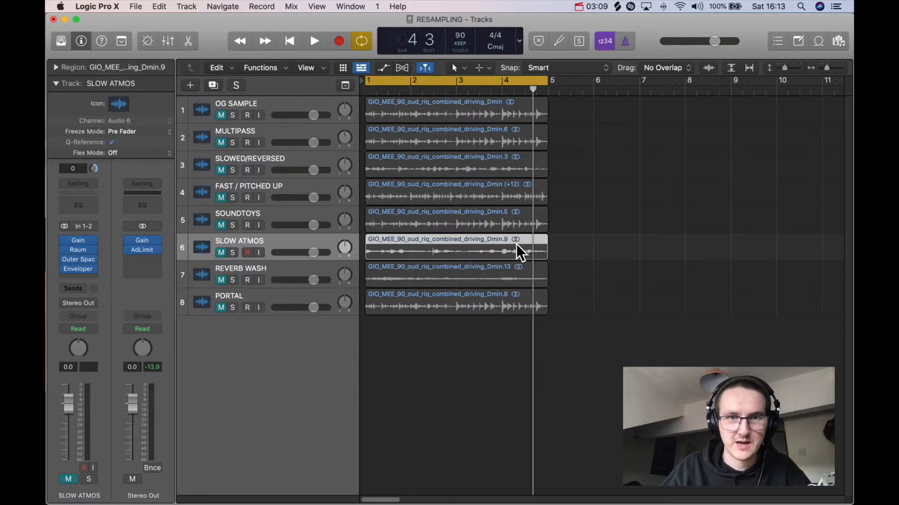
click(221, 252)
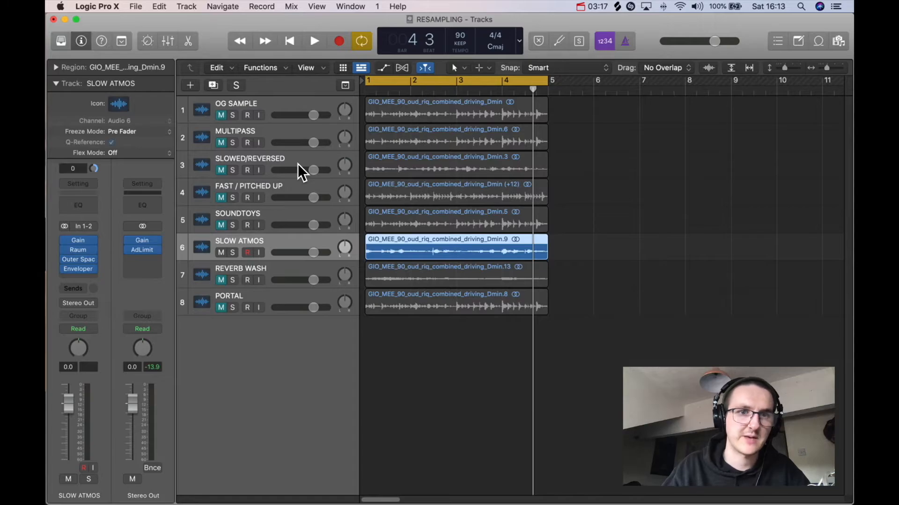
- Open the Outer Space plug-in on the SLOW ATMOS track and move its window so more controls are visible
mouse_move(65, 242)
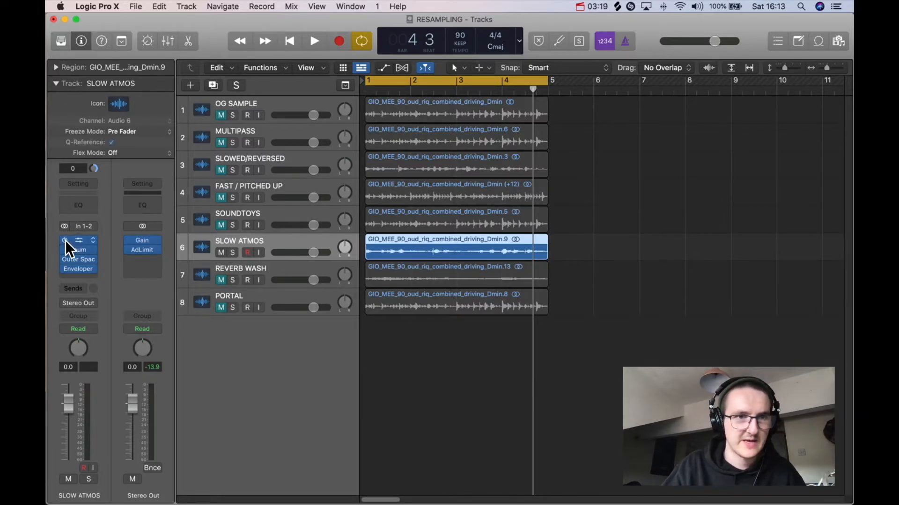
click(80, 260)
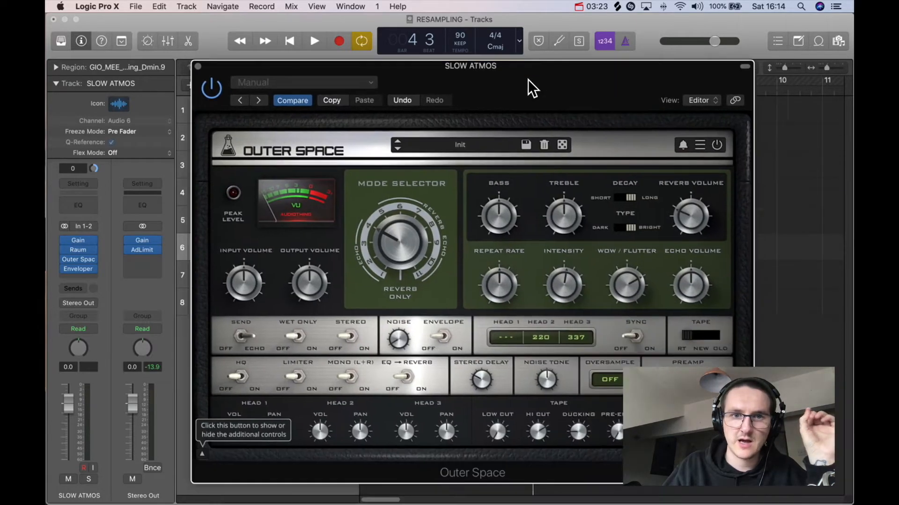
drag(528, 79, 504, 48)
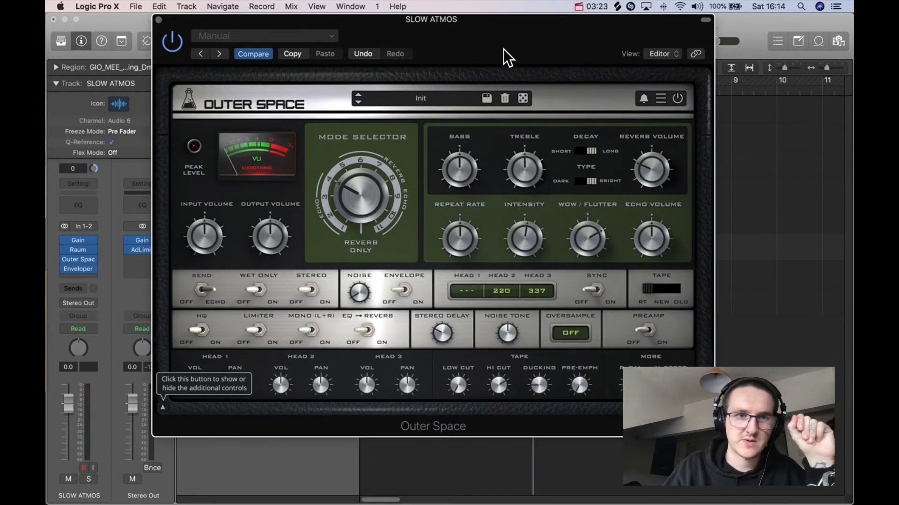
- Close Outer Space, set the Enveloper's attack time on the SLOW ATMOS track to 110 ms, and close the plug-in
click(159, 19)
click(79, 270)
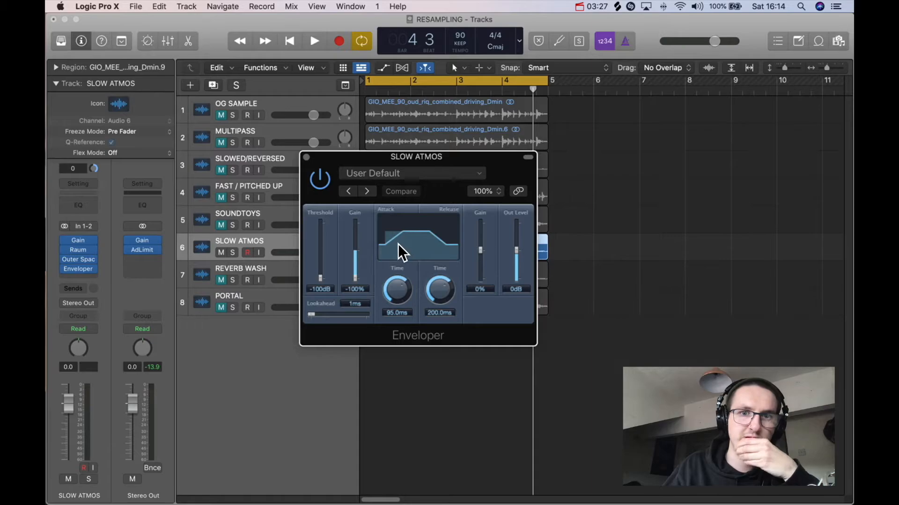
mouse_move(392, 297)
mouse_down()
mouse_move(390, 325)
mouse_move(401, 287)
mouse_up()
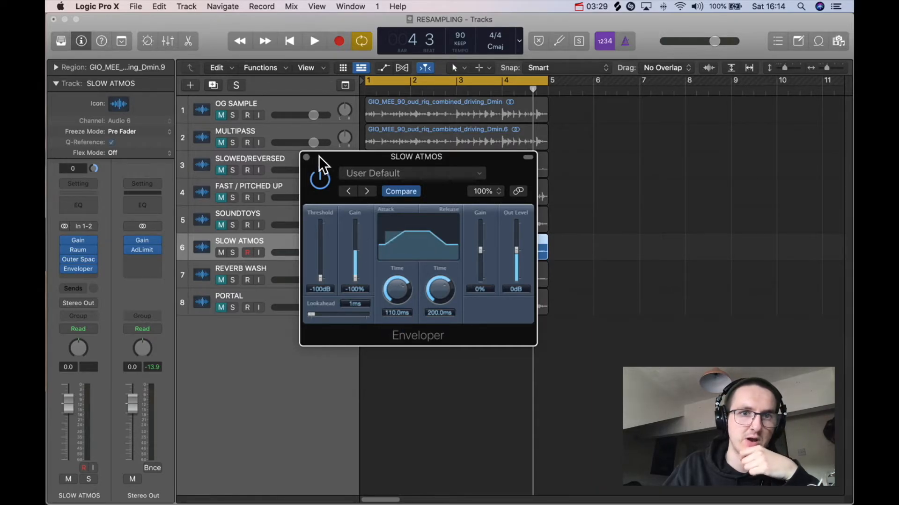
click(305, 157)
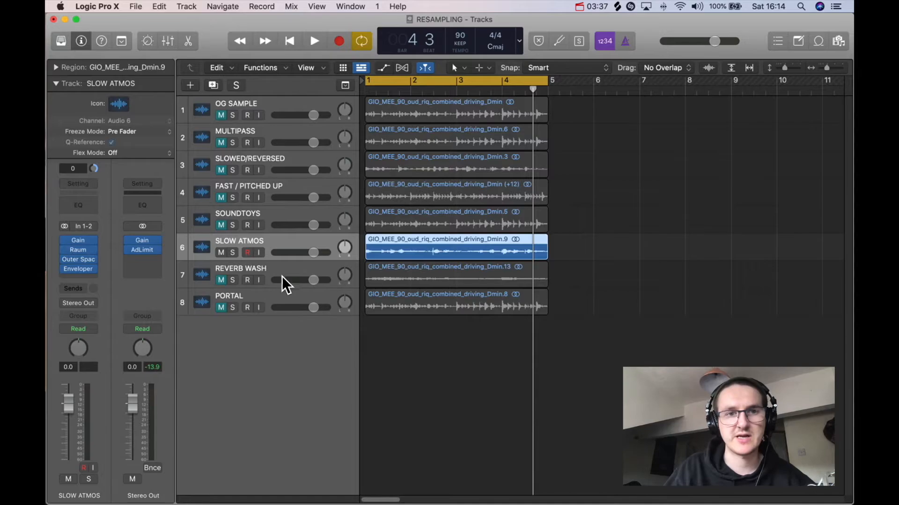
- Solo the SLOW ATMOS track and play back part of its loop to audition the processing
click(233, 253)
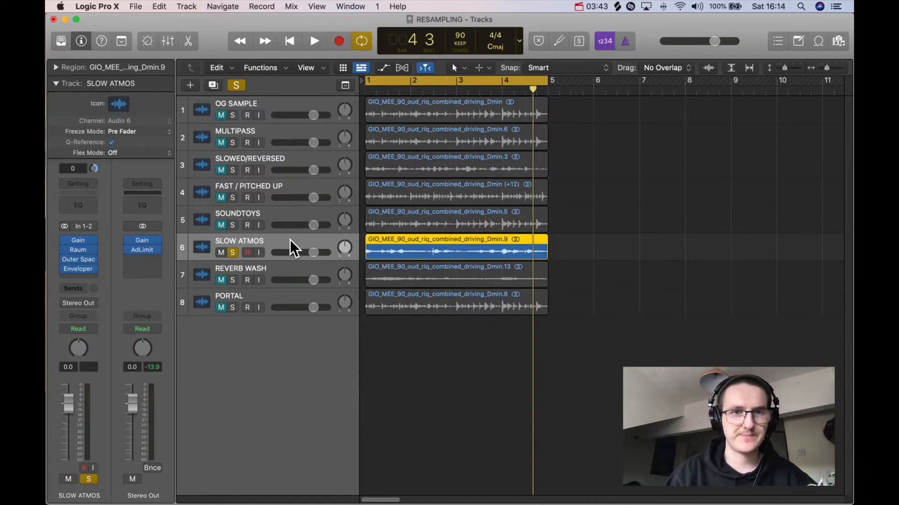
key(space)
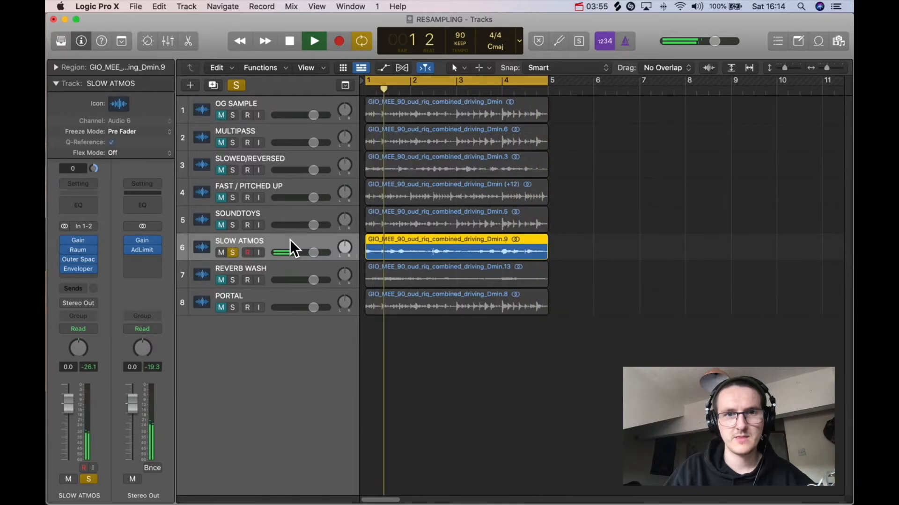
key(space)
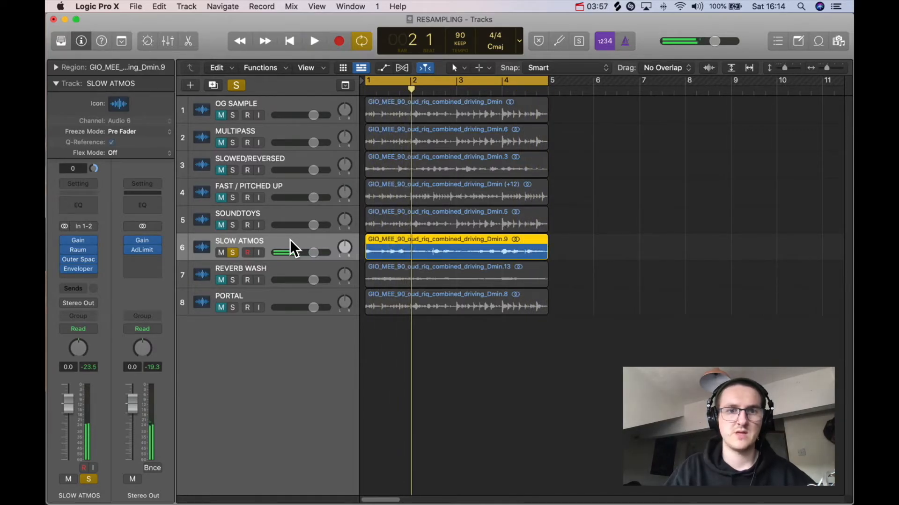
- Unsolo and mute the SLOW ATMOS track, and make REVERB WASH the selected, unmuted and soloed track
click(232, 253)
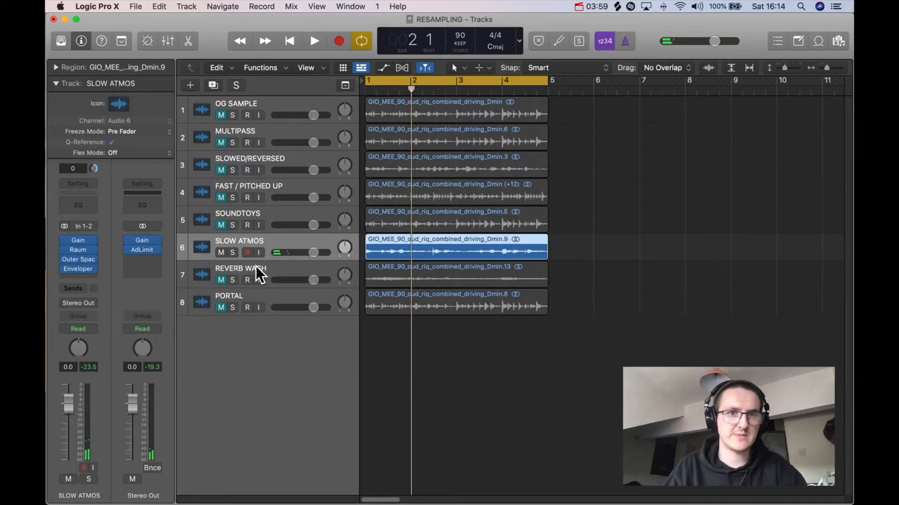
click(299, 279)
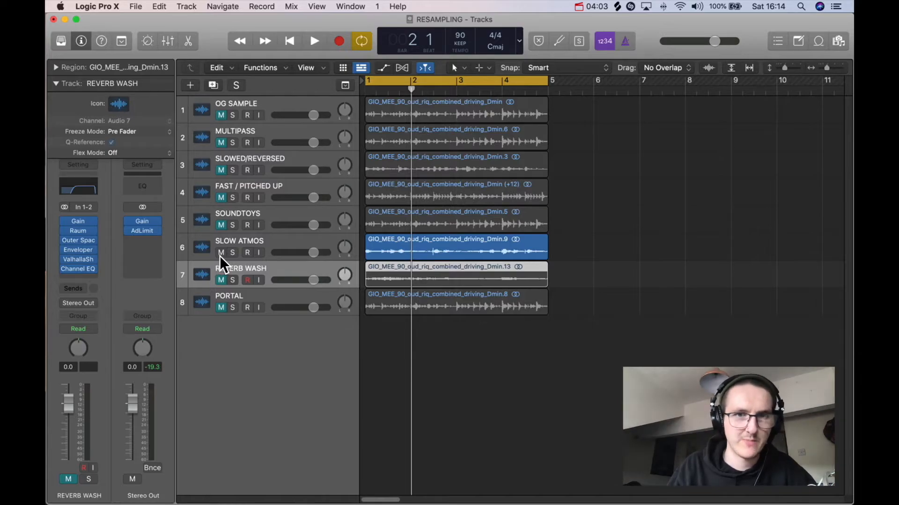
click(233, 280)
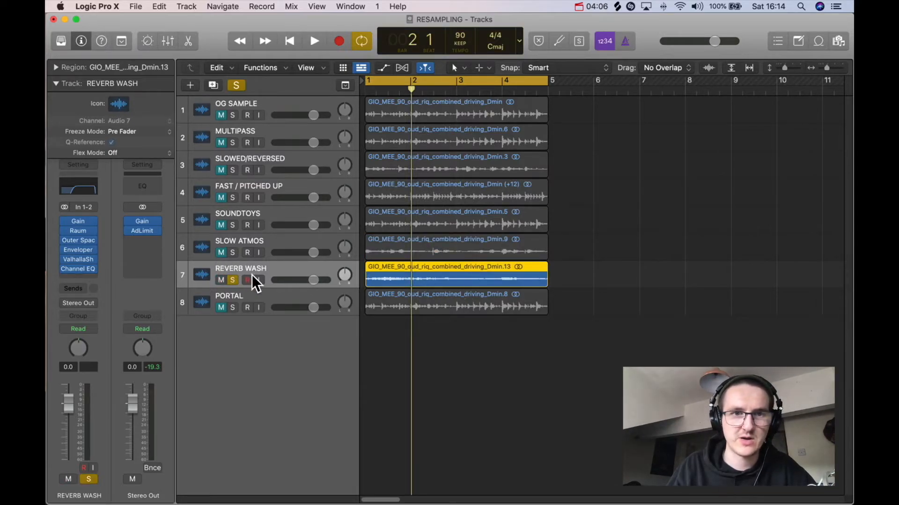
- Examine the Raum reverb and Enveloper settings on the REVERB WASH track, closing each plug-in after viewing
mouse_move(63, 231)
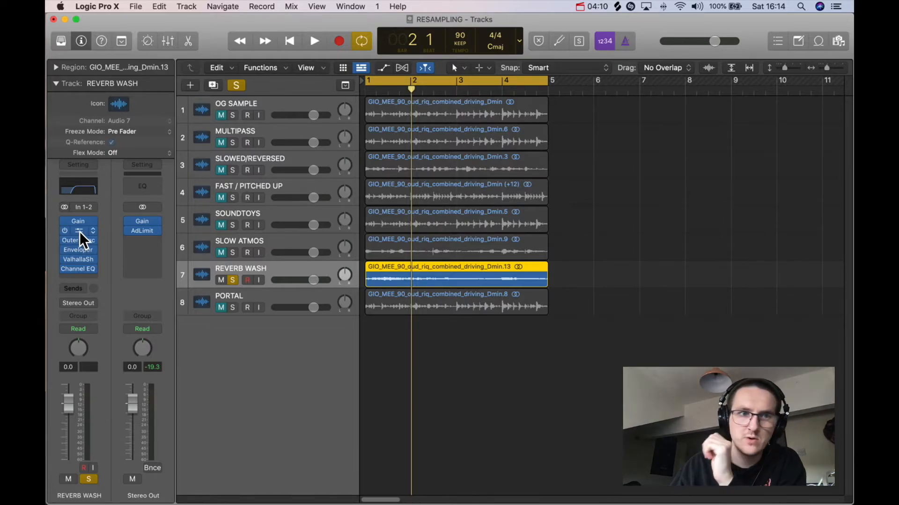
click(78, 231)
drag(499, 167, 447, 115)
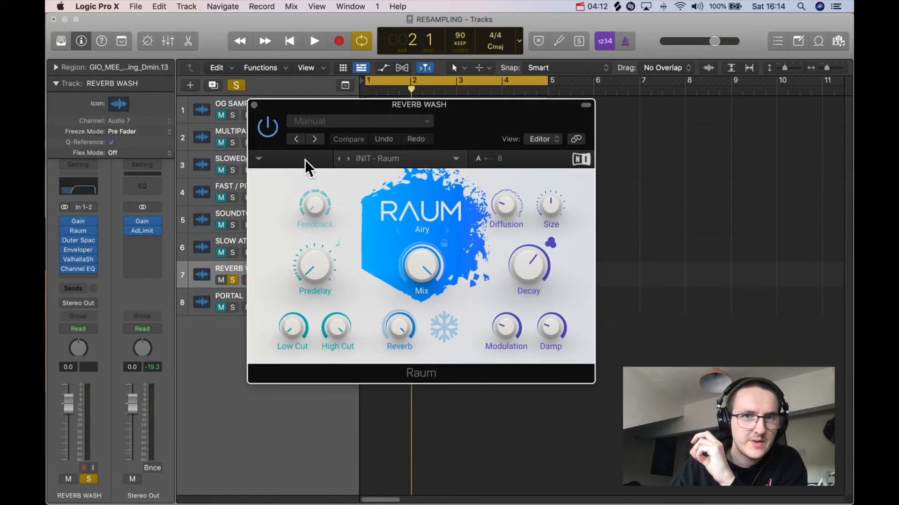
click(254, 105)
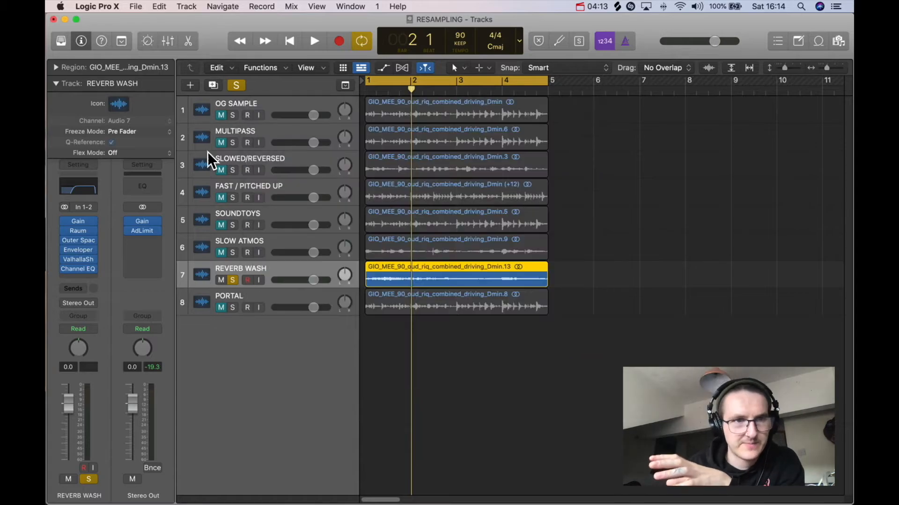
mouse_move(80, 242)
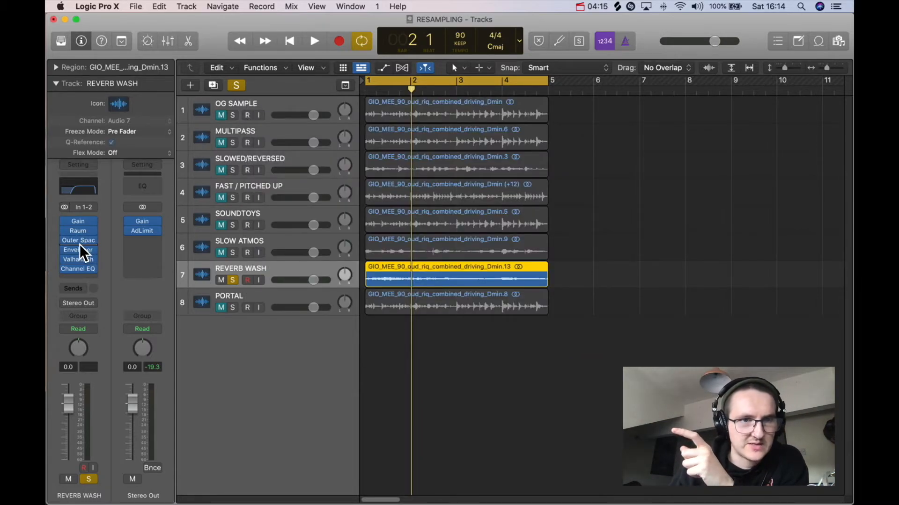
click(77, 250)
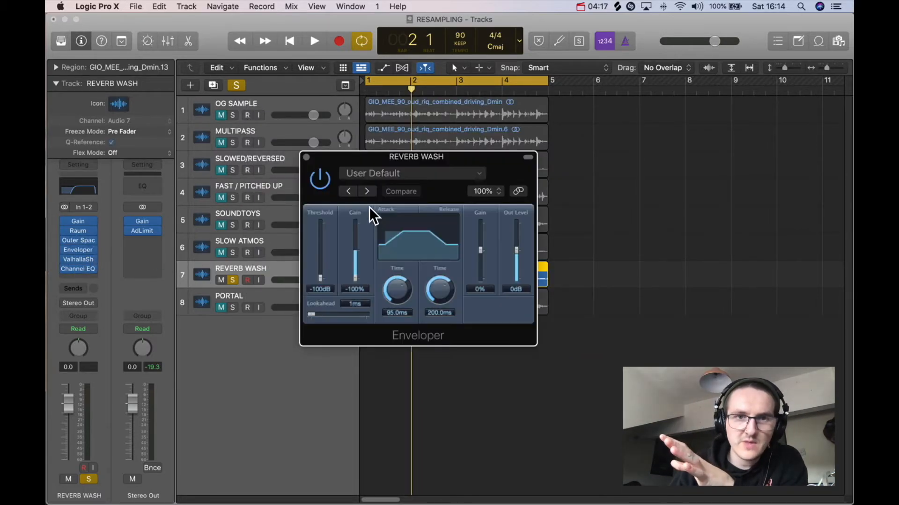
click(298, 154)
- Examine the ValhallaShimmer settings and the Channel EQ curve on the REVERB WASH track, and close both plug-ins
click(80, 260)
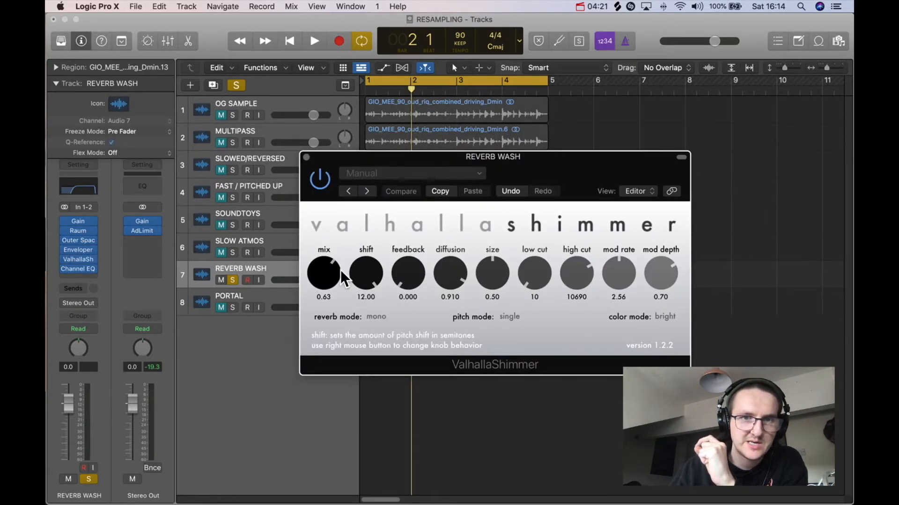
click(307, 157)
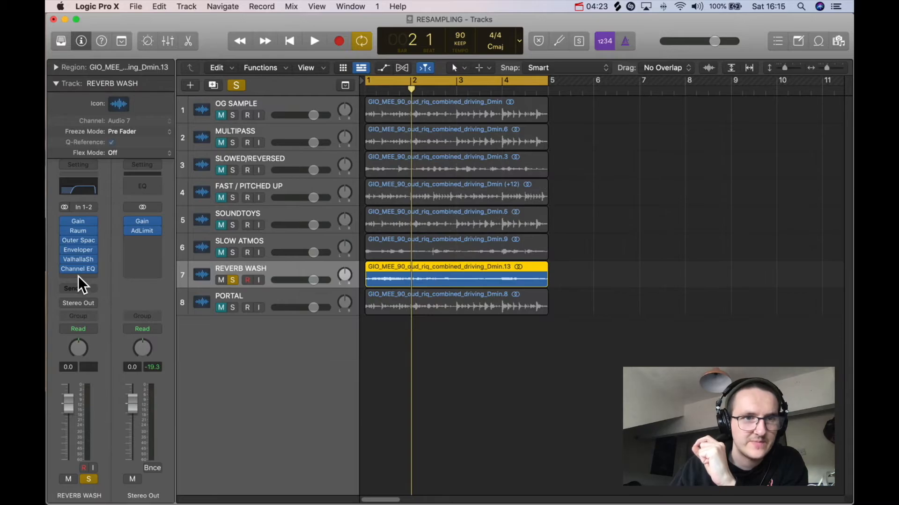
click(79, 269)
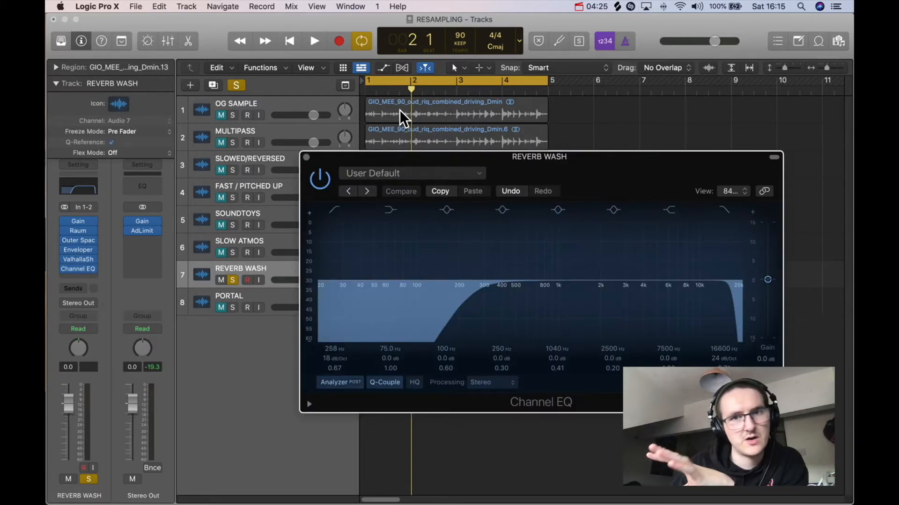
click(311, 167)
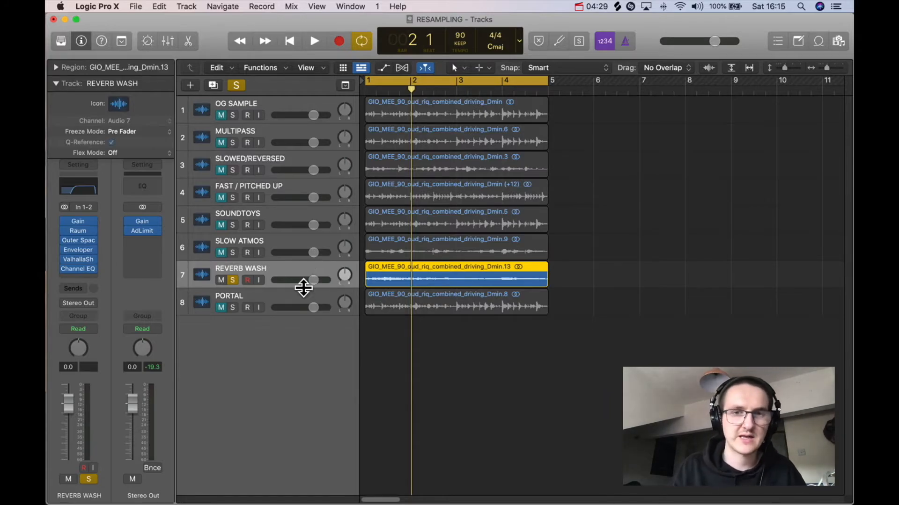
- During playback of REVERB WASH, set ValhallaShimmer's mix to 0.95, feedback to about 0.41 and mod rate to 4.58
click(484, 417)
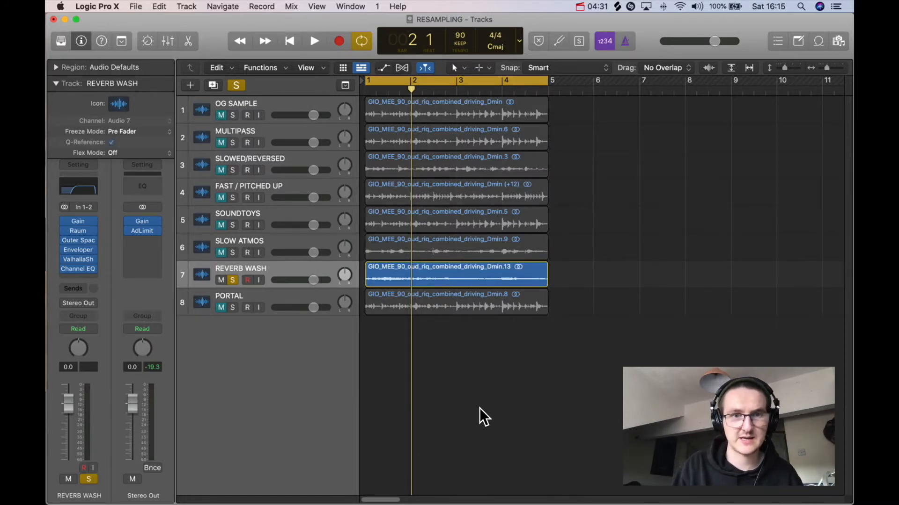
key(space)
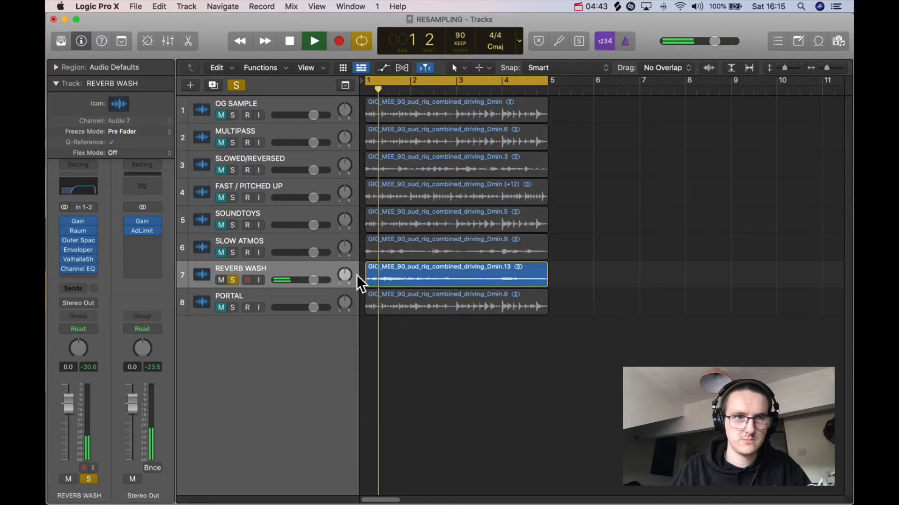
click(78, 260)
drag(331, 251, 310, 244)
drag(401, 271, 410, 233)
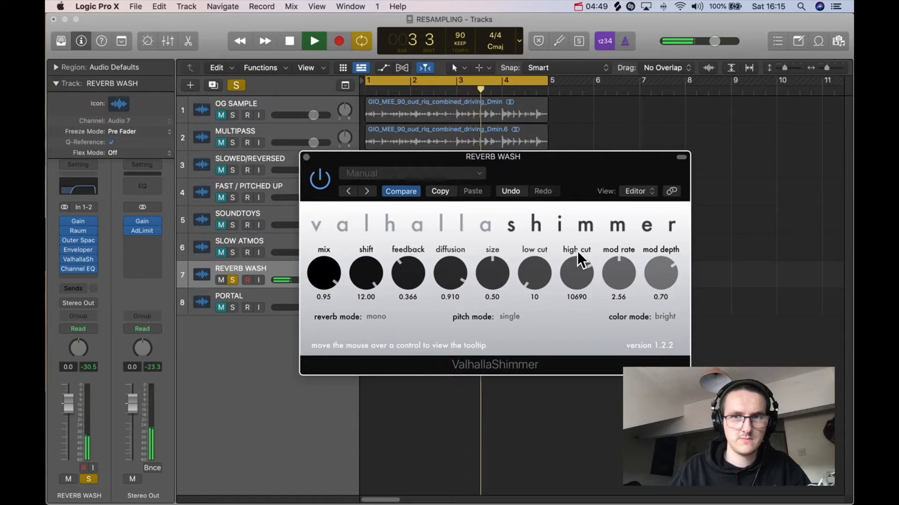
drag(619, 265, 617, 221)
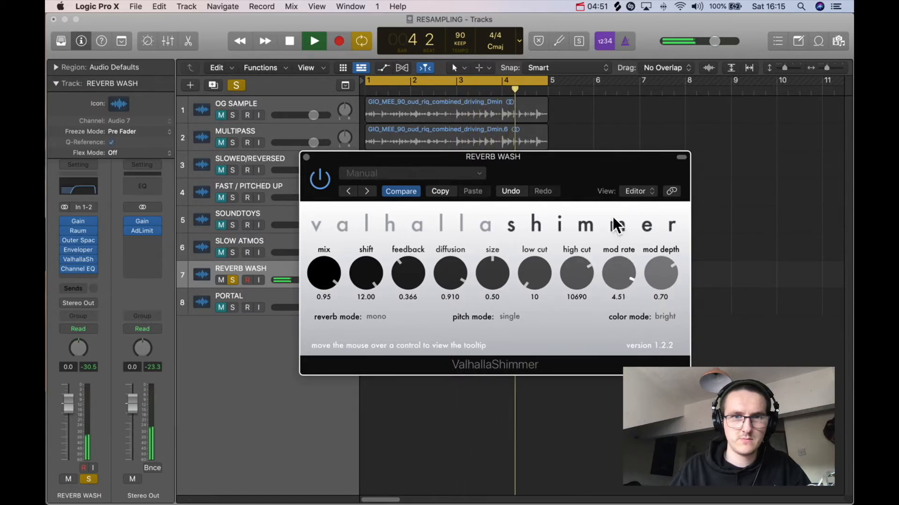
mouse_move(411, 270)
mouse_down()
mouse_move(416, 284)
mouse_move(412, 238)
mouse_move(411, 271)
mouse_up()
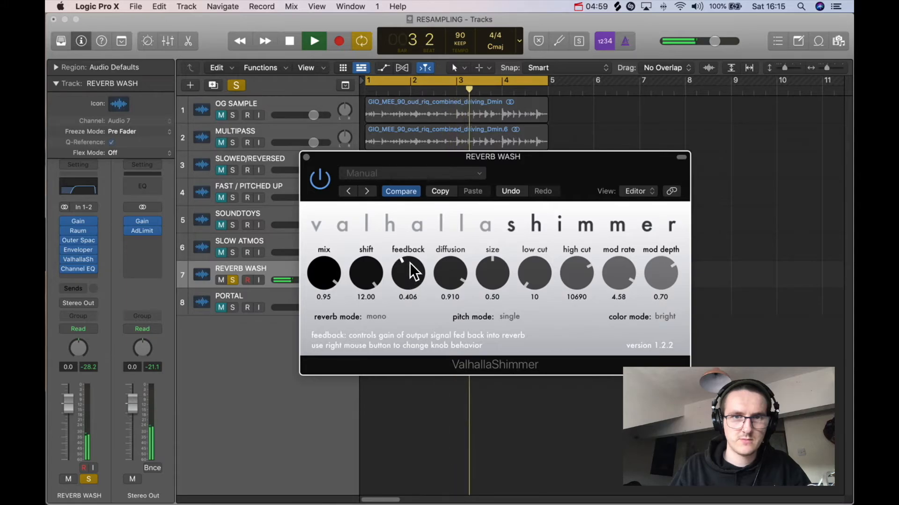
- Unsolo and unmute the REVERB WASH track, and stop playback
click(233, 281)
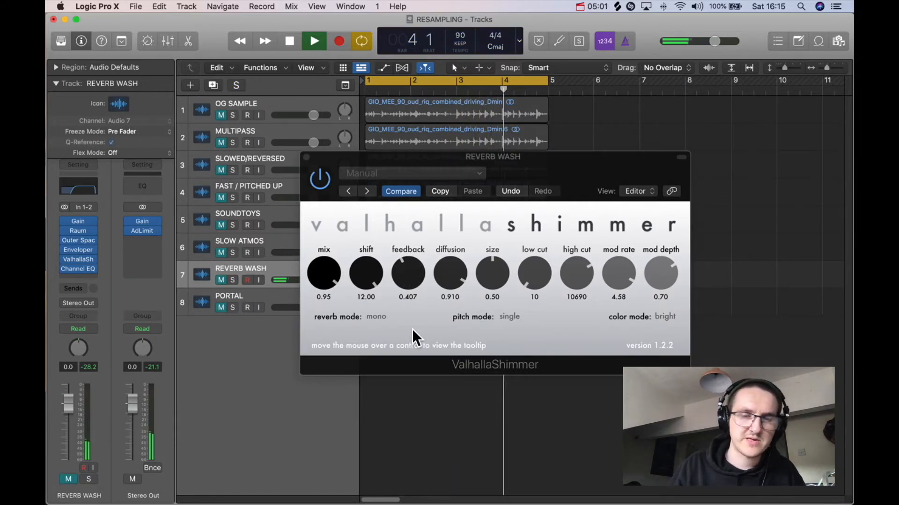
click(222, 280)
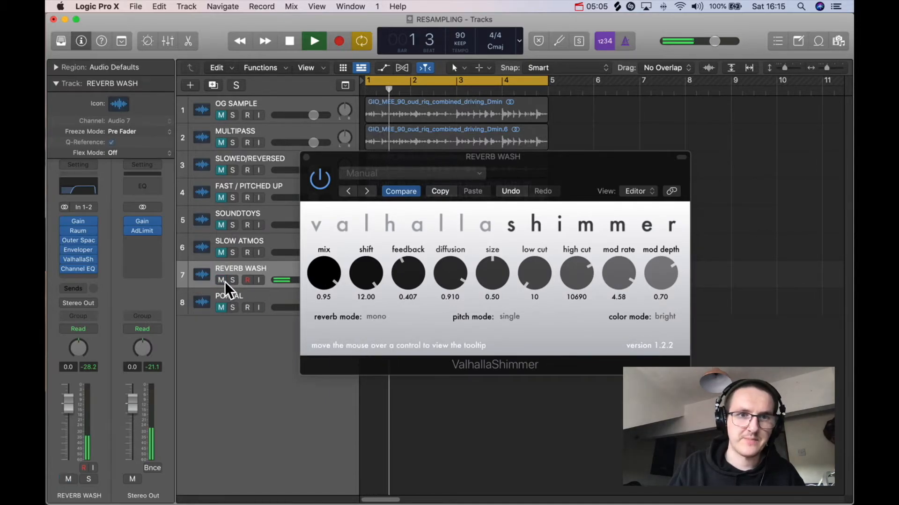
key(space)
- With REVERB WASH soloed and playing, set ValhallaShimmer's feedback to 0.621 and mix to 0.70, then stop playback and close the plug-in
drag(401, 270, 418, 277)
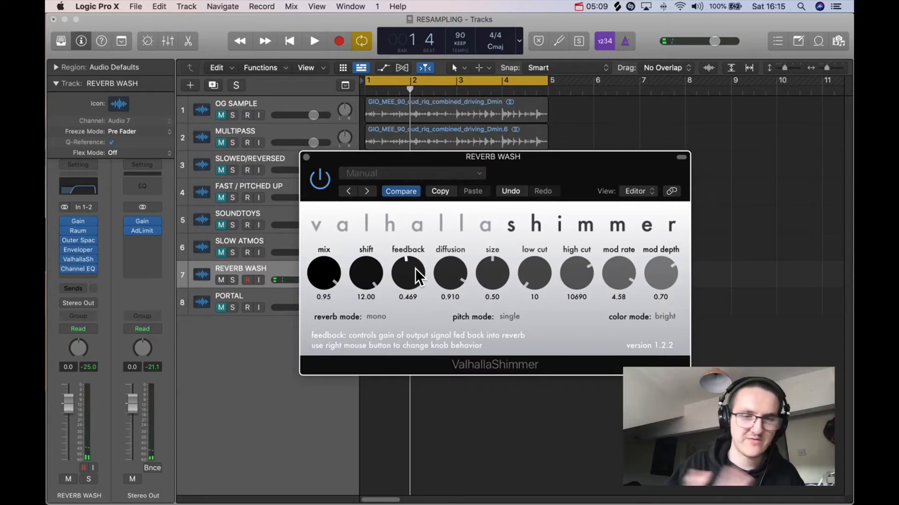
click(233, 281)
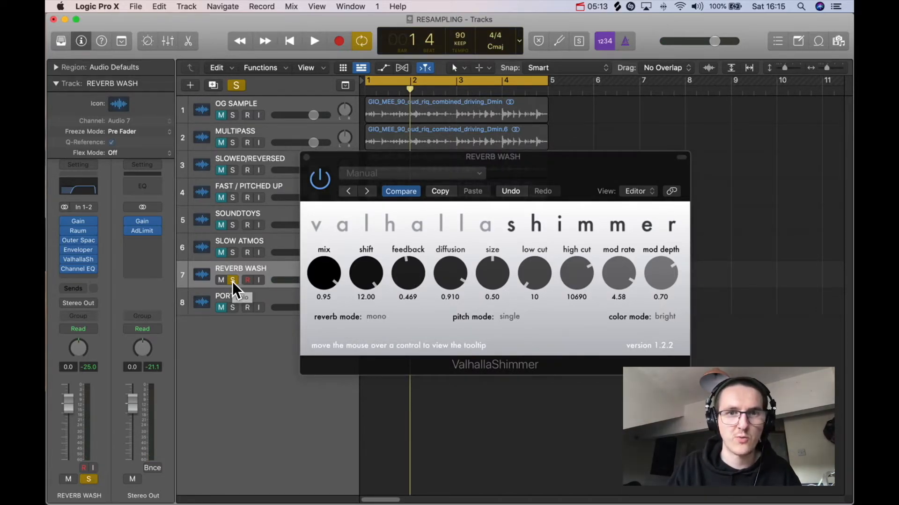
key(space)
drag(406, 281, 384, 251)
drag(331, 274, 359, 320)
key(space)
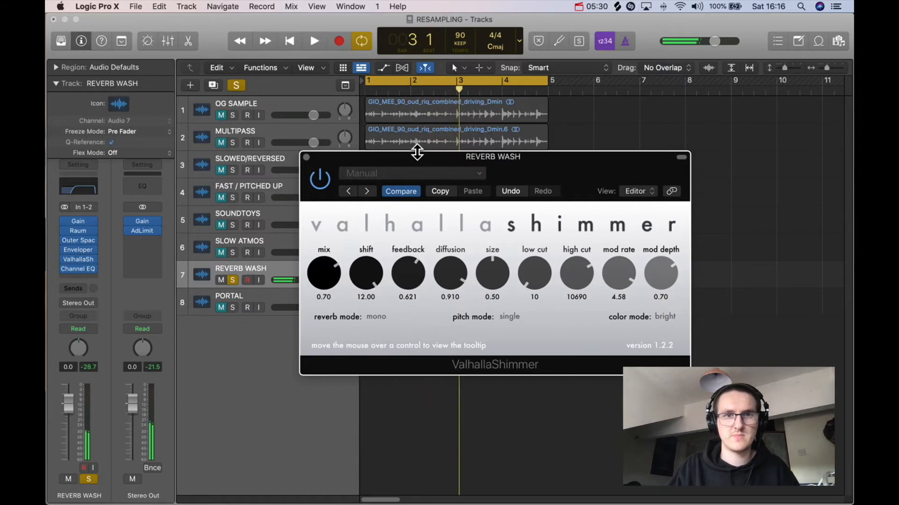
click(306, 158)
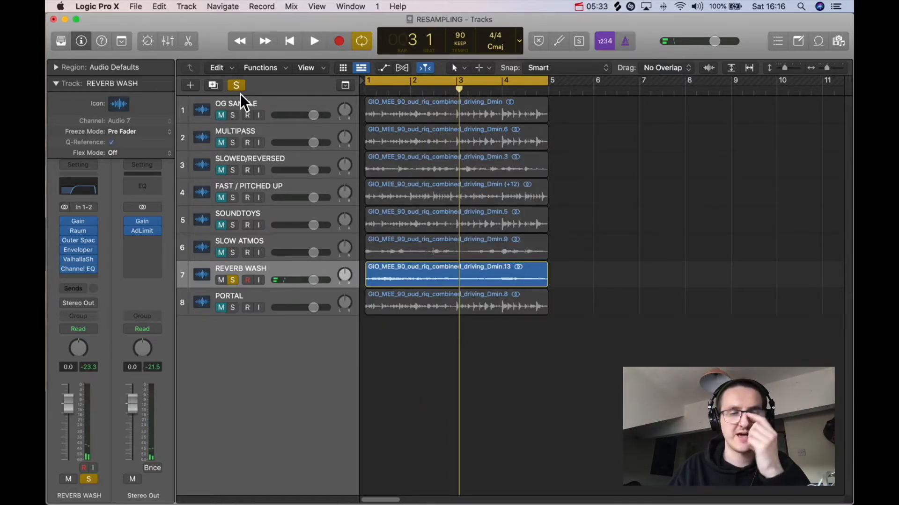
- Clear the solo, mute the REVERB WASH track, and make PORTAL the selected, unmuted track
click(236, 85)
click(306, 277)
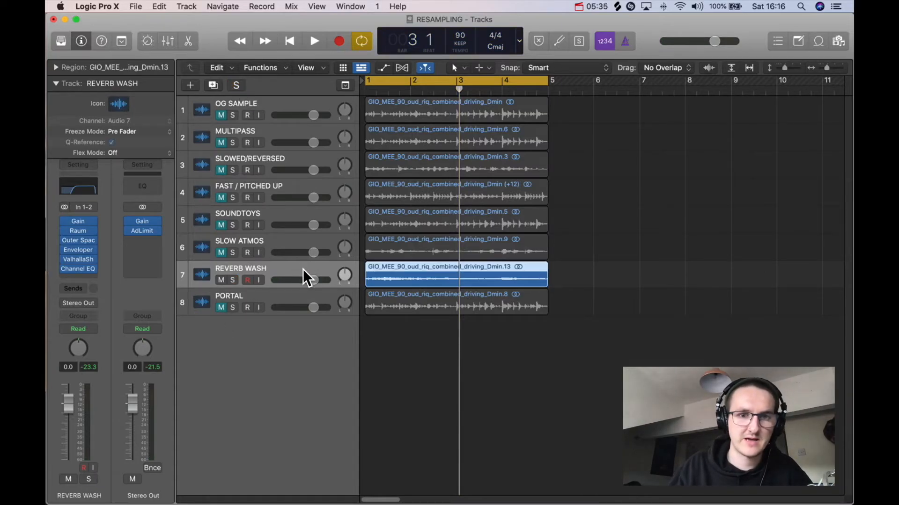
click(218, 281)
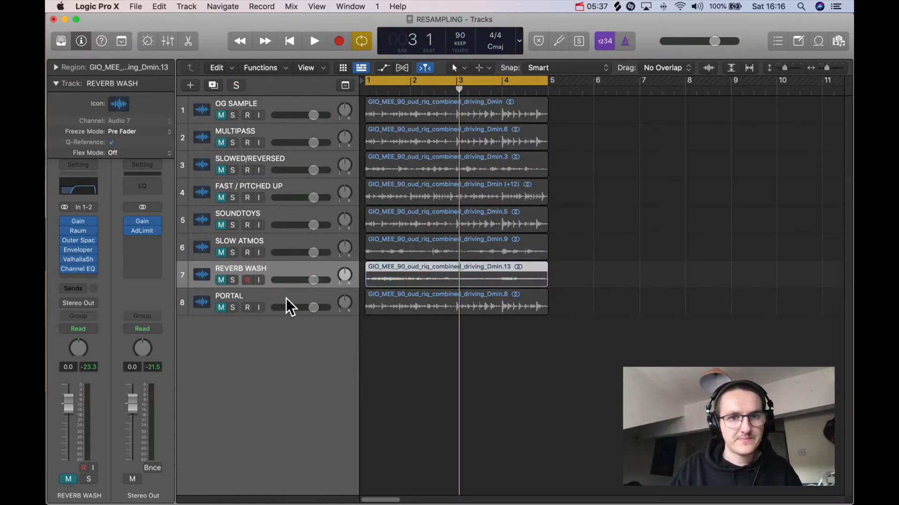
click(287, 305)
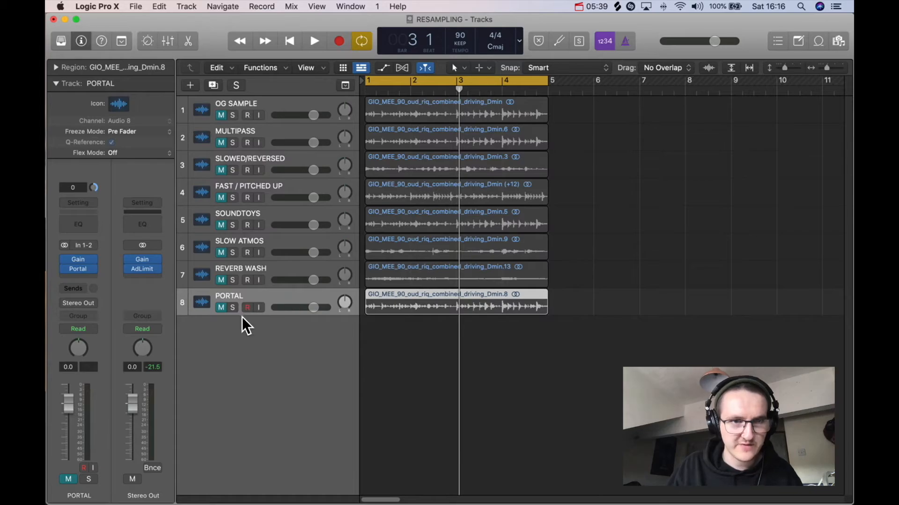
click(219, 308)
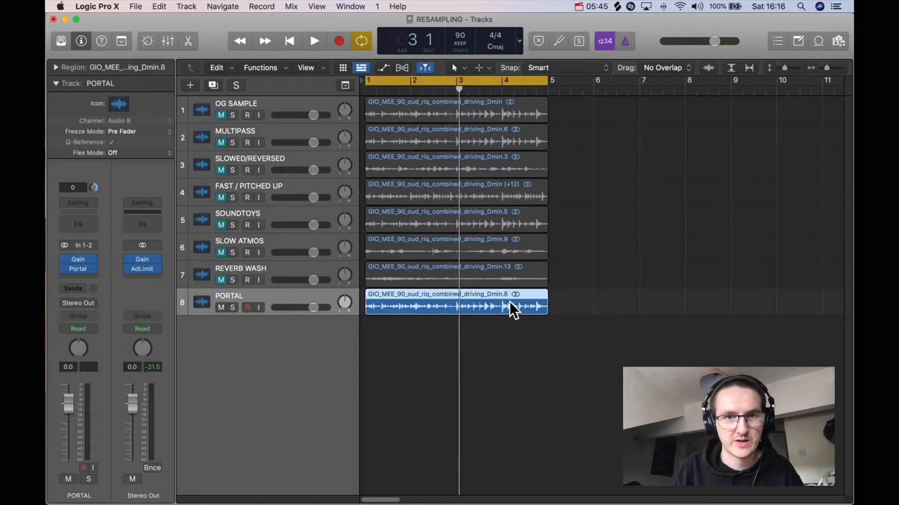
- Open the Portal plug-in on the PORTAL track and move its window so more of its controls are visible
click(78, 270)
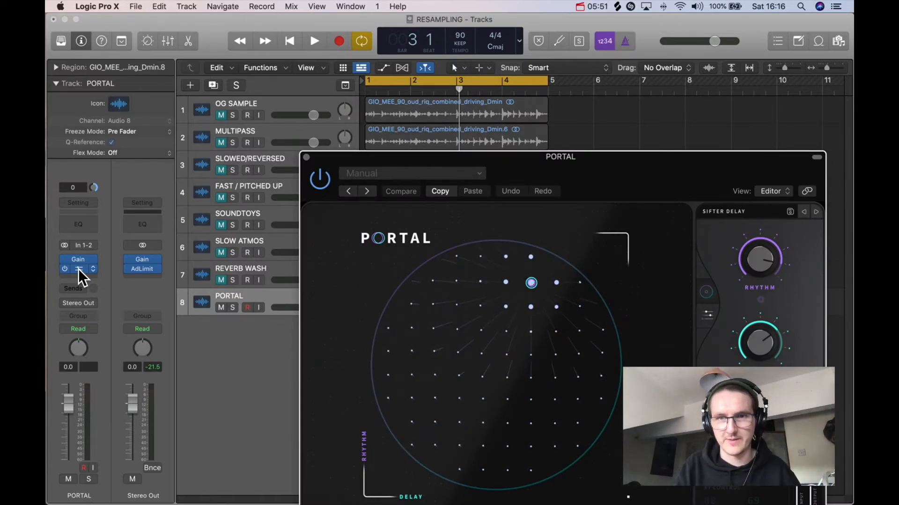
drag(619, 153, 484, 52)
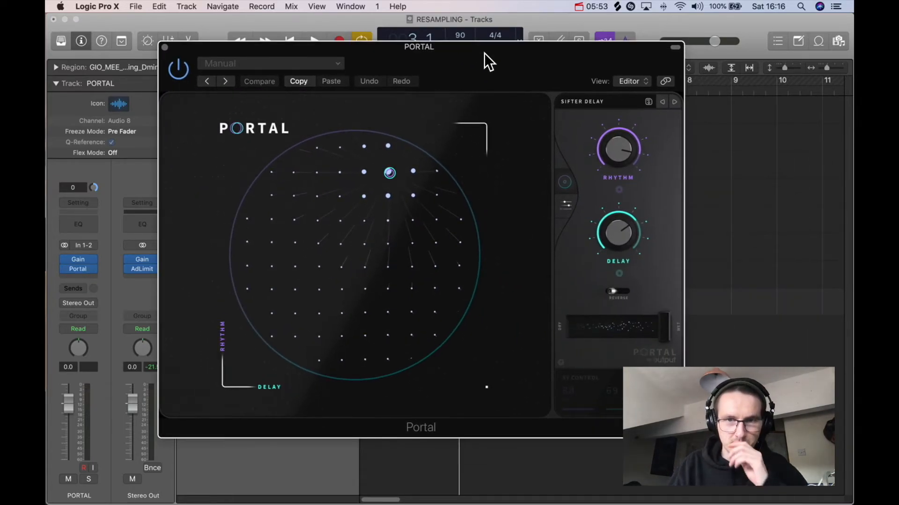
- Show Portal's detailed grain controls and inspect its preset list, then return to the grain controls
click(568, 196)
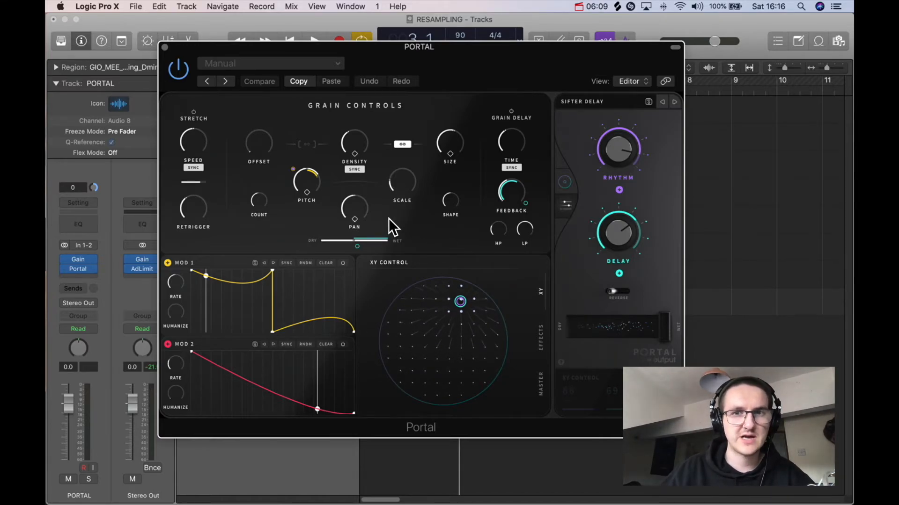
click(579, 103)
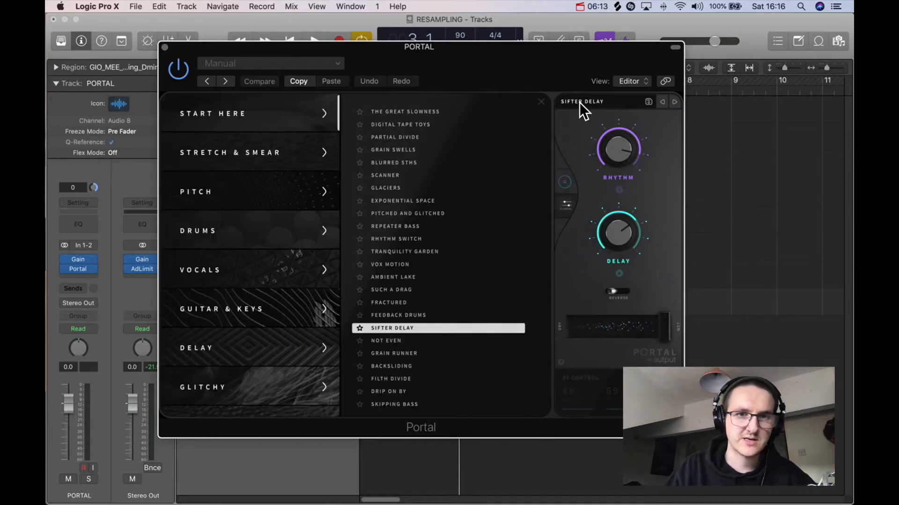
click(579, 102)
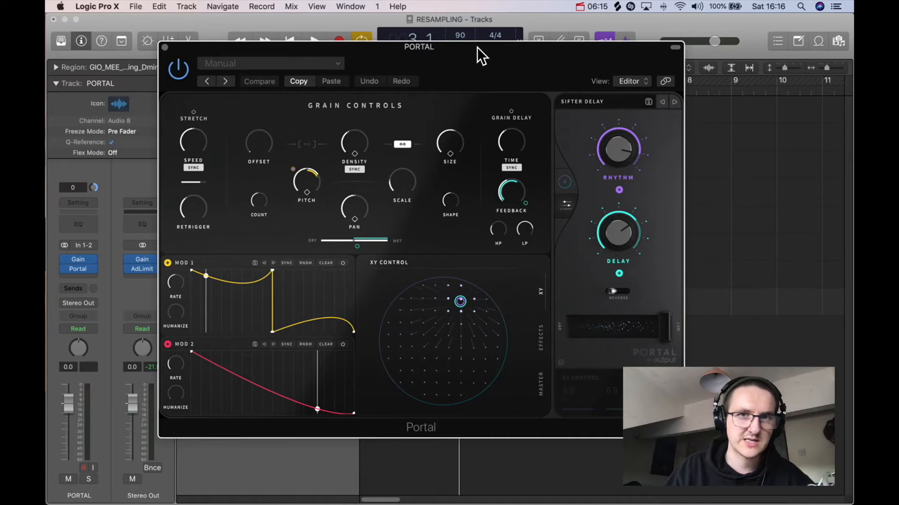
drag(476, 47, 481, 64)
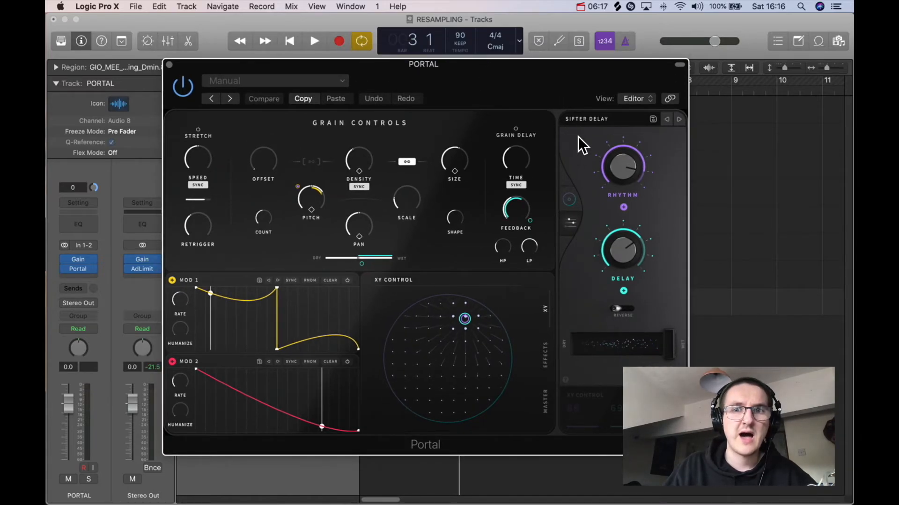
click(579, 124)
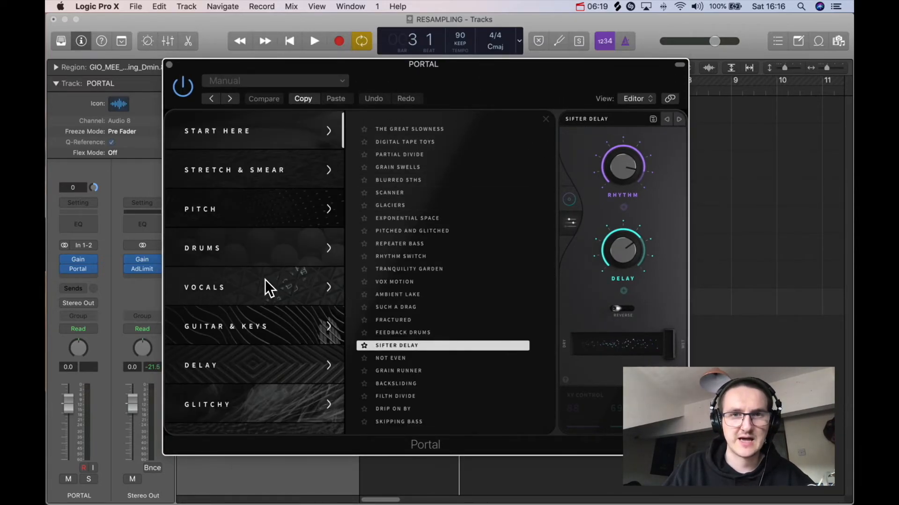
click(590, 112)
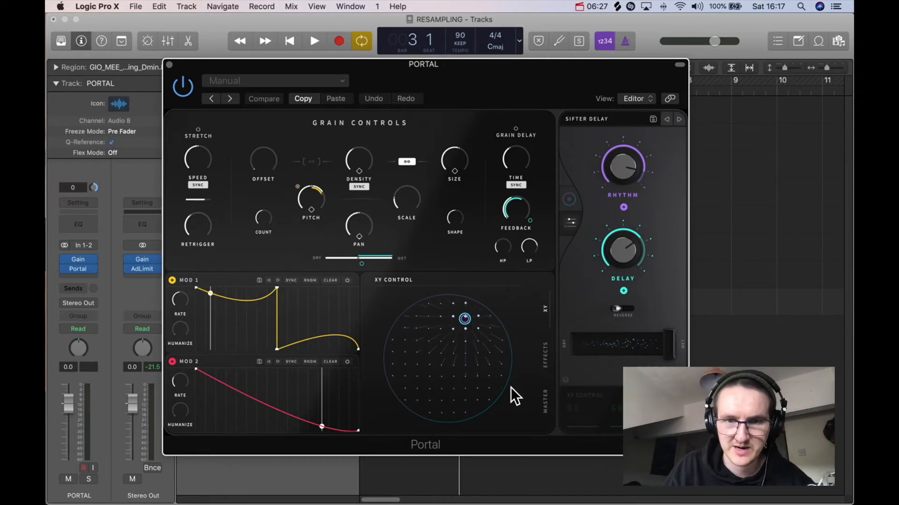
- Examine Portal's effects and master sections, ending on the filter and reverb effects
click(545, 355)
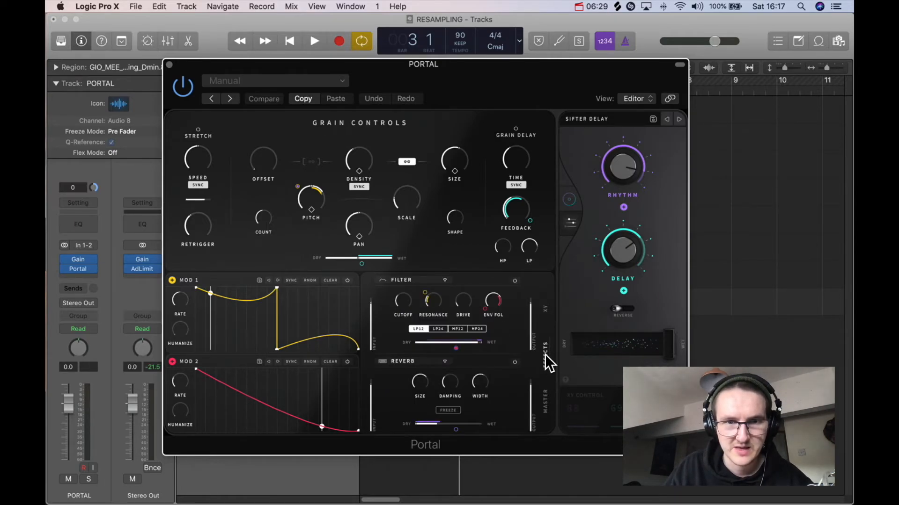
click(548, 403)
click(544, 355)
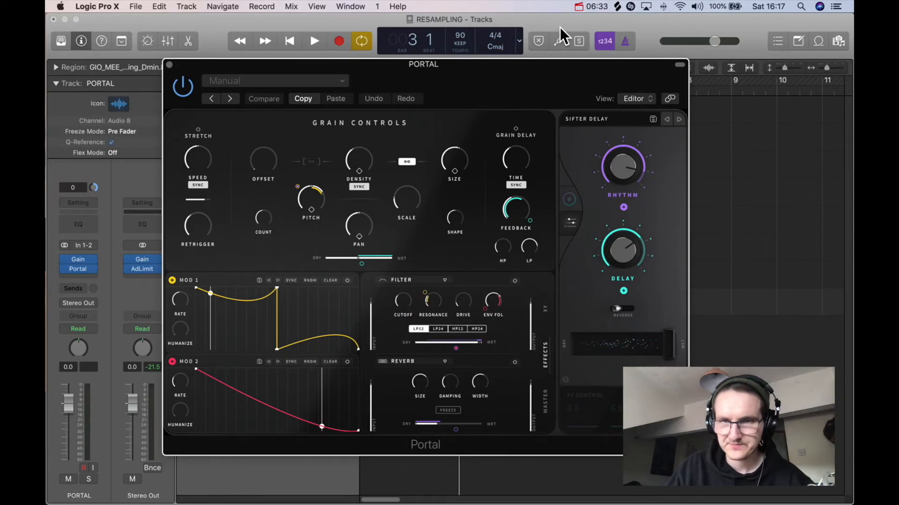
- Return Portal to its main XY view and reposition its window so the track list is partly uncovered
click(569, 201)
drag(439, 74, 698, 234)
mouse_move(66, 272)
drag(749, 243, 580, 140)
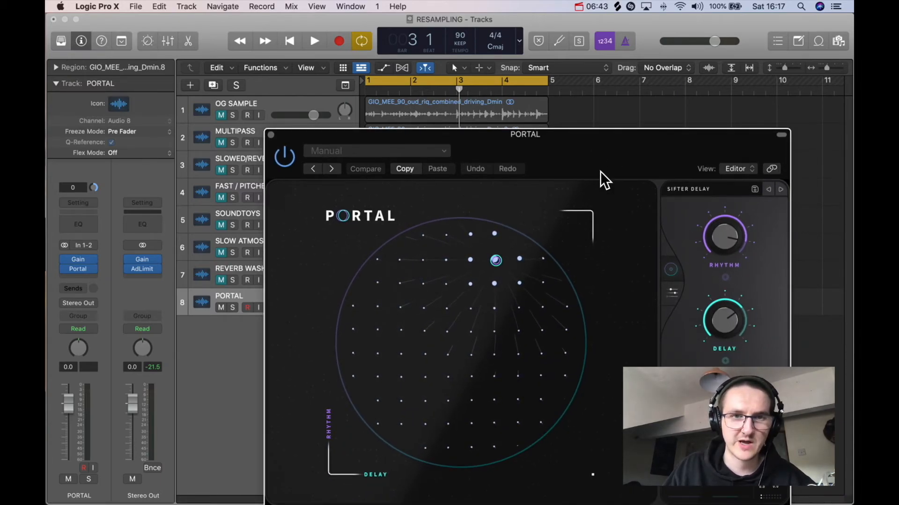
drag(588, 154, 547, 78)
drag(501, 99, 512, 79)
- Play the PORTAL track with the Sifter Delay preset while viewing the grain controls and preset list, then stop playback
key(space)
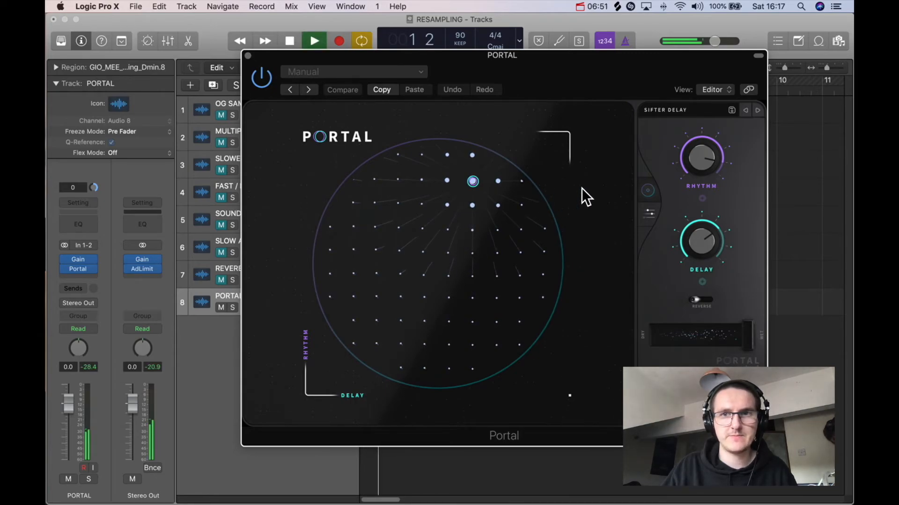
click(650, 213)
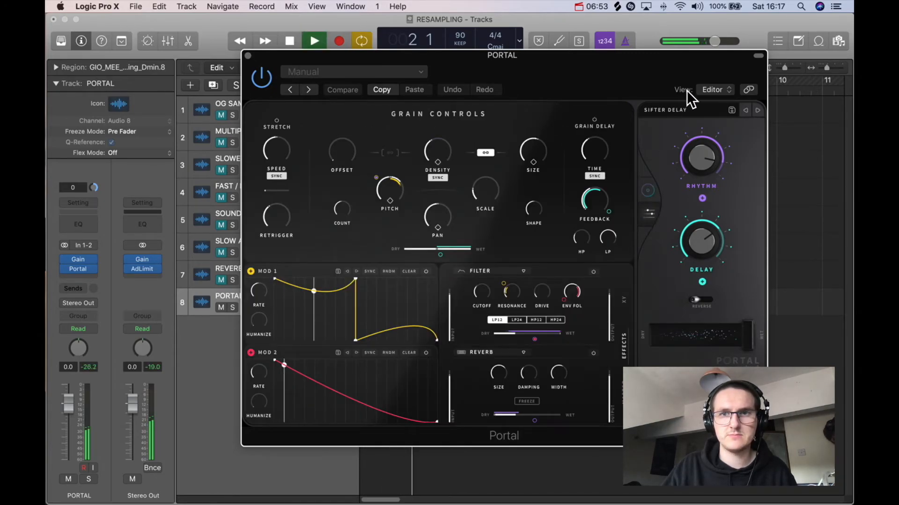
click(667, 109)
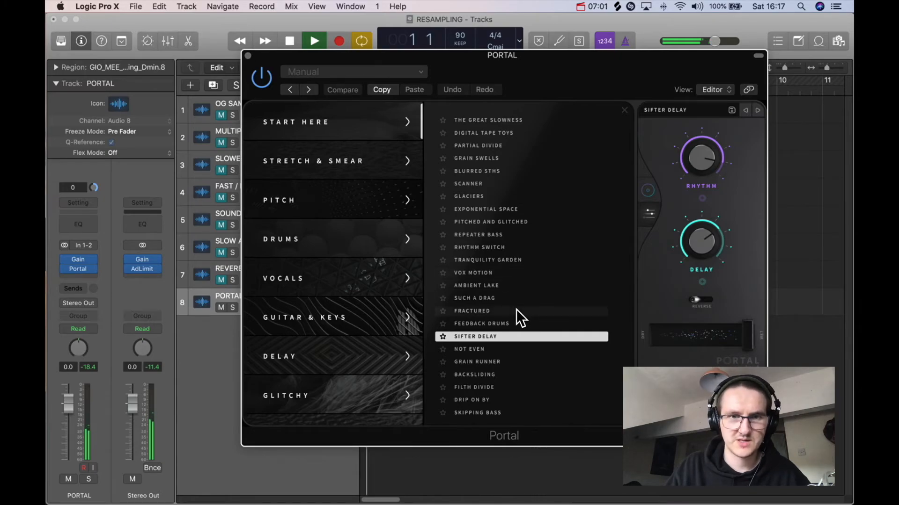
key(space)
- Check Portal's main XY view and grain controls again, then reopen the preset list
click(646, 191)
click(649, 214)
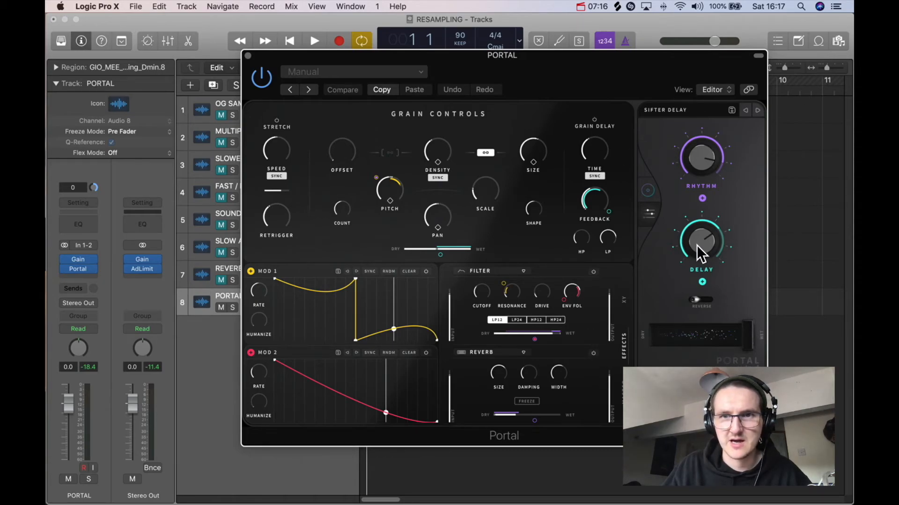
click(662, 111)
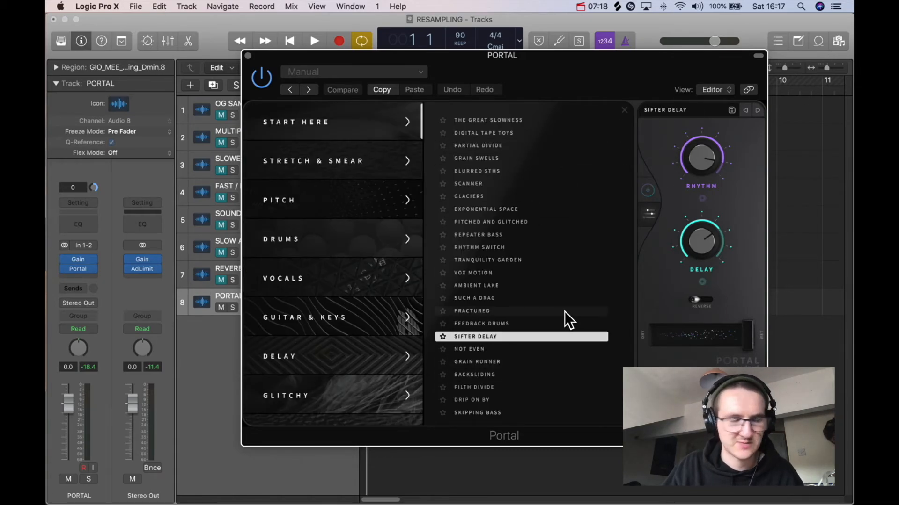
- Audition the Portal presets Drip On By, Such a Drag, Ambient Lake and Pitched and Glitched during playback, then stop
key(space)
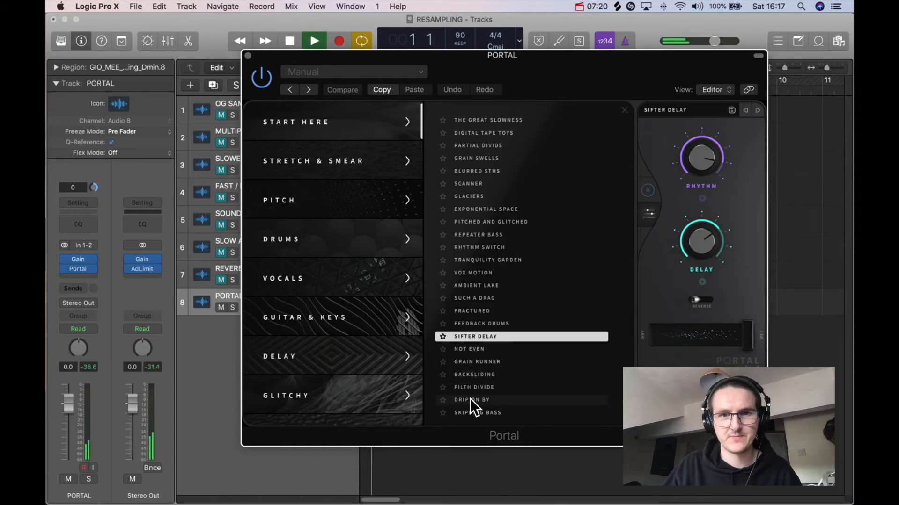
click(470, 400)
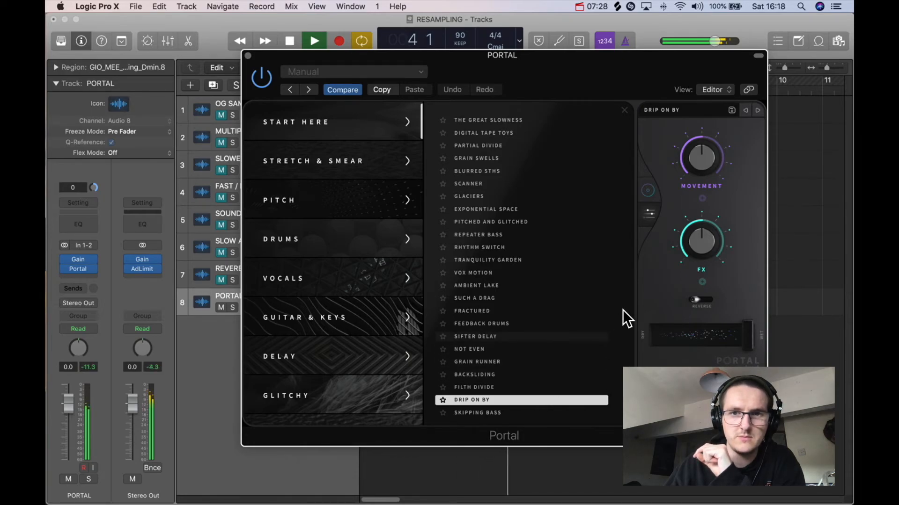
click(476, 299)
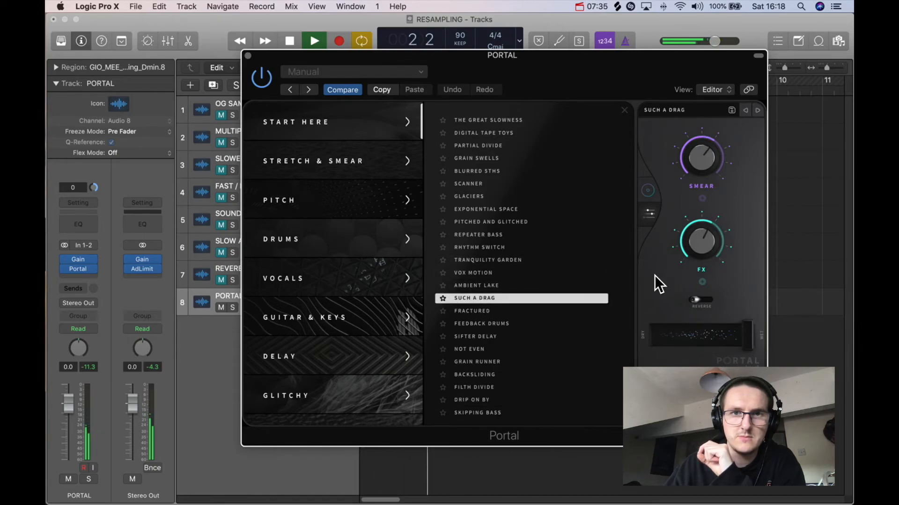
click(475, 285)
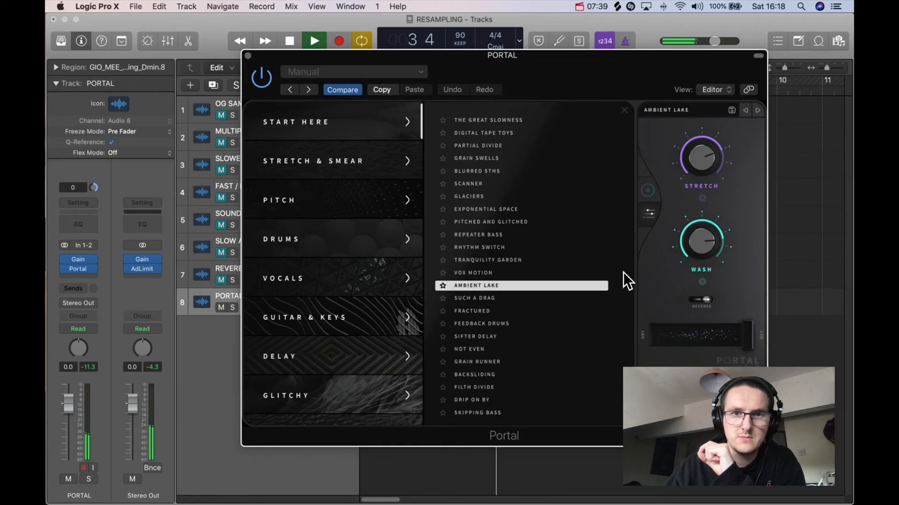
click(483, 221)
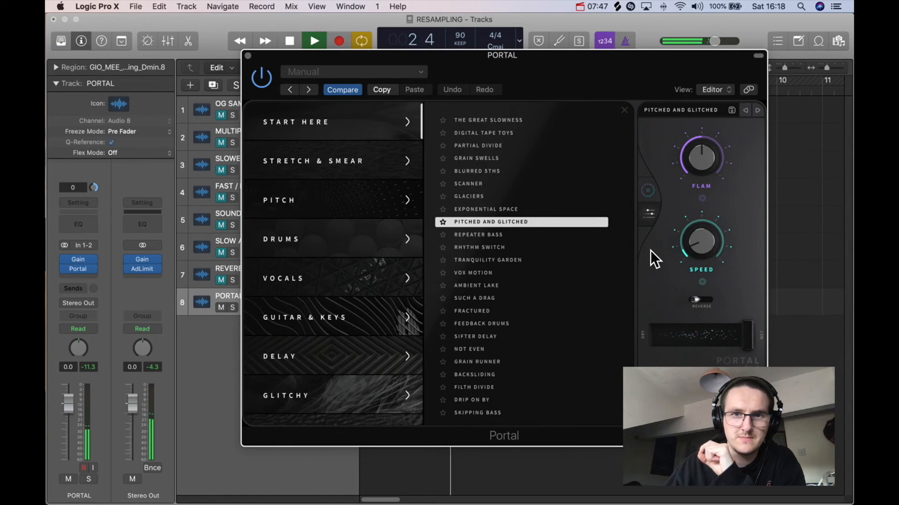
key(space)
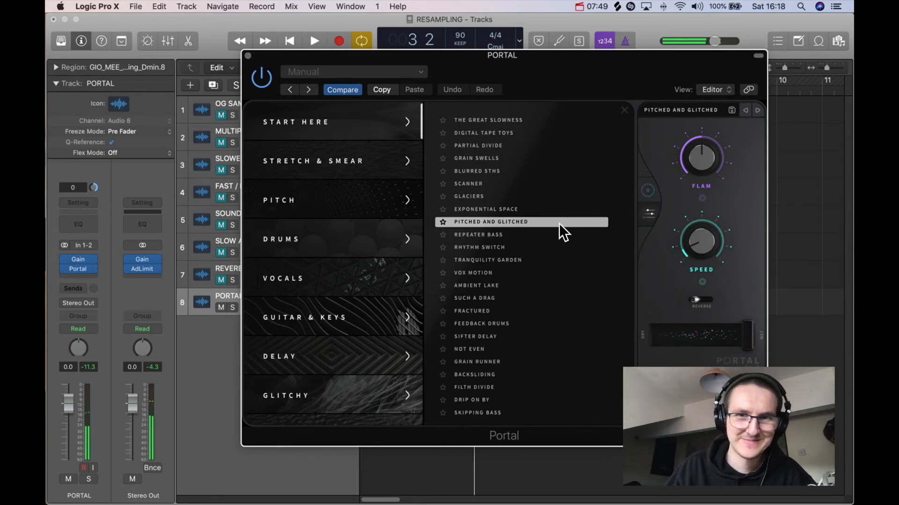
- Load Portal's Exponential Space preset, raise its speed and set the dry/wet mix to about halfway, auditioning the result
click(486, 209)
key(space)
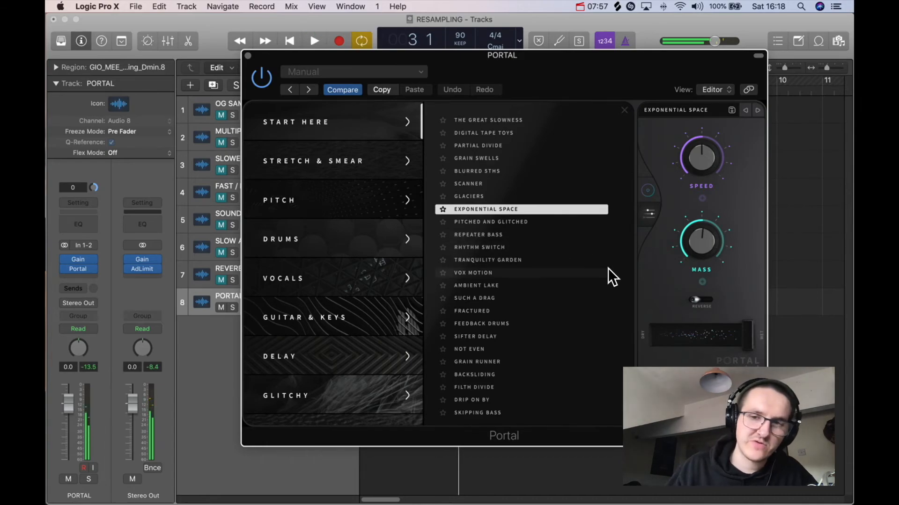
drag(743, 334, 695, 339)
key(space)
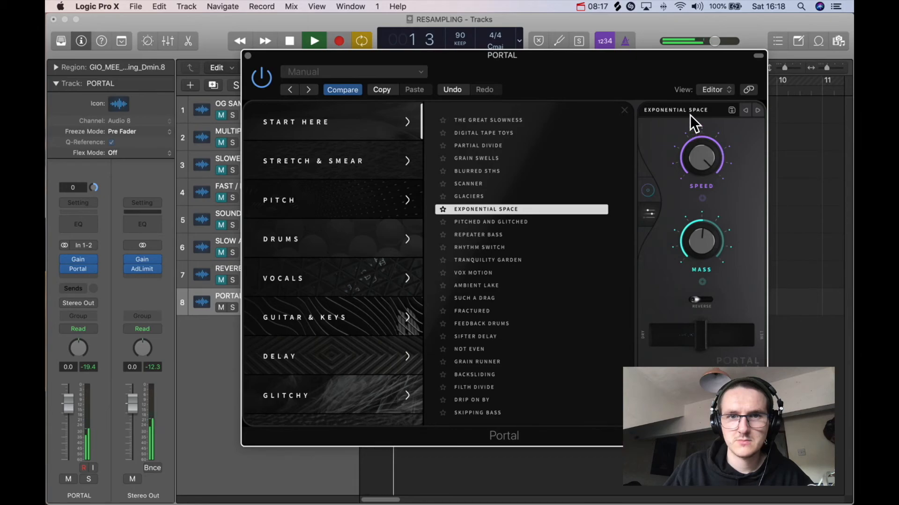
key(space)
- Close Portal, mute the PORTAL track, unmute and select the OG SAMPLE track, and clear the region selection
click(221, 308)
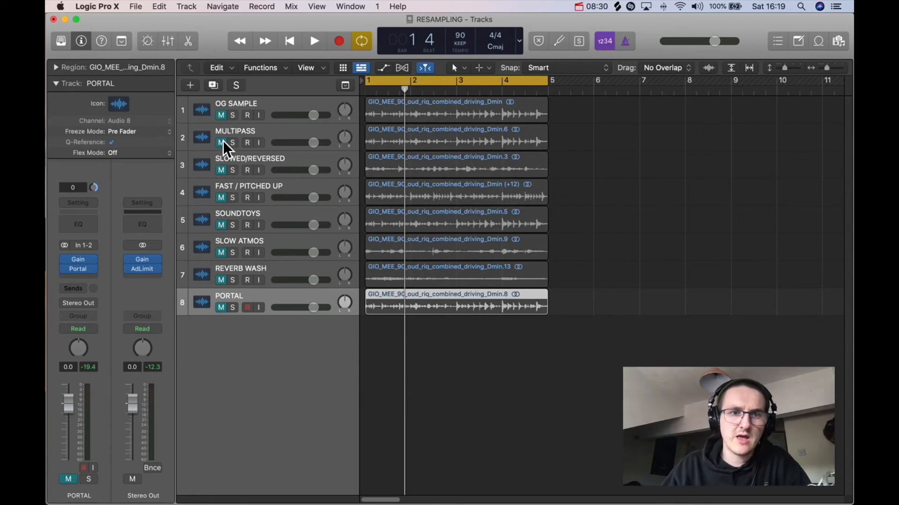
click(220, 116)
click(280, 113)
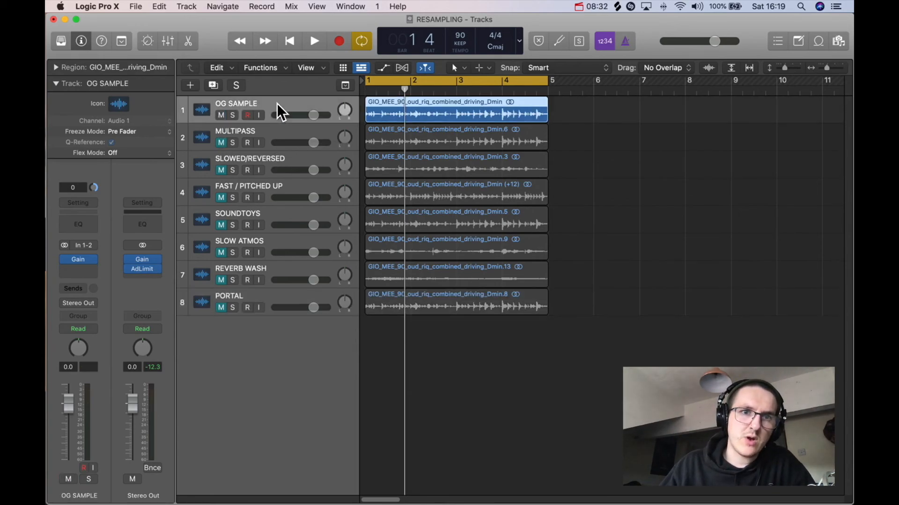
click(580, 412)
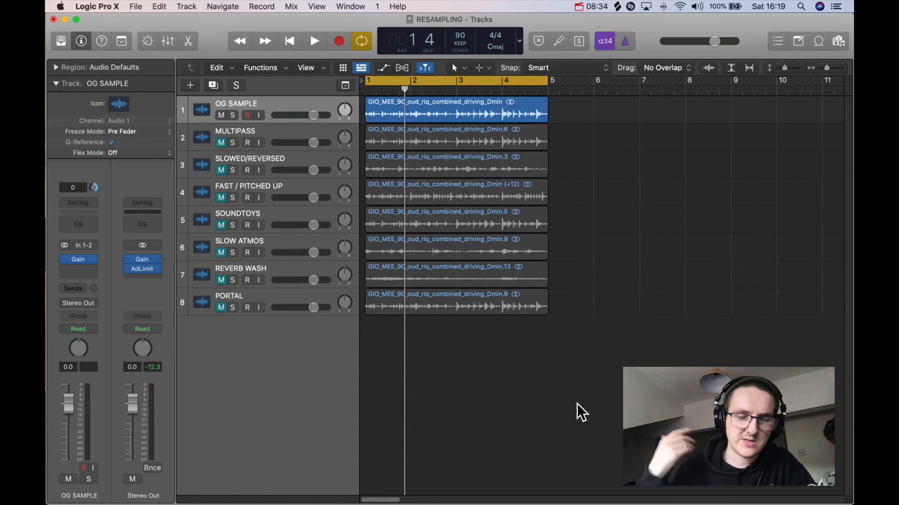